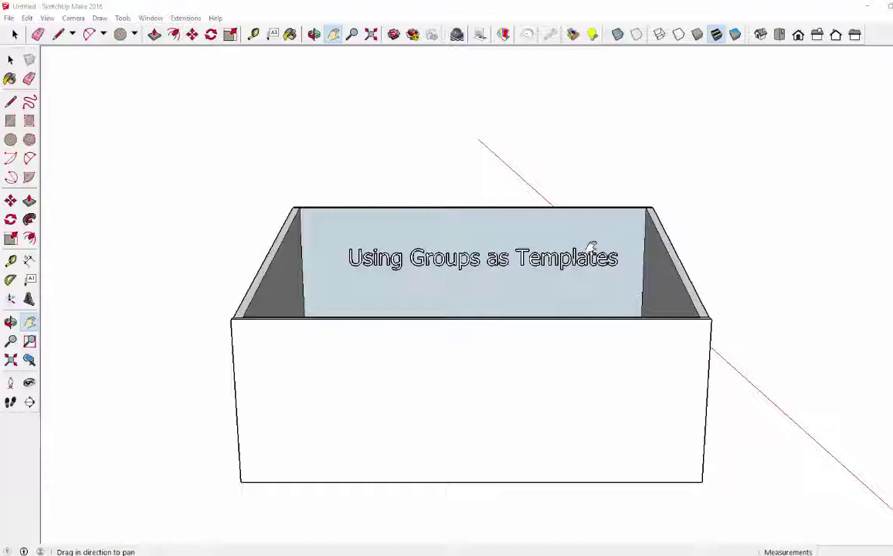
Delete the "Using Groups as Templates" 3D text from the box
{"action": "key", "text": "space"}
{"action": "left_click", "coordinate": [572, 266]}
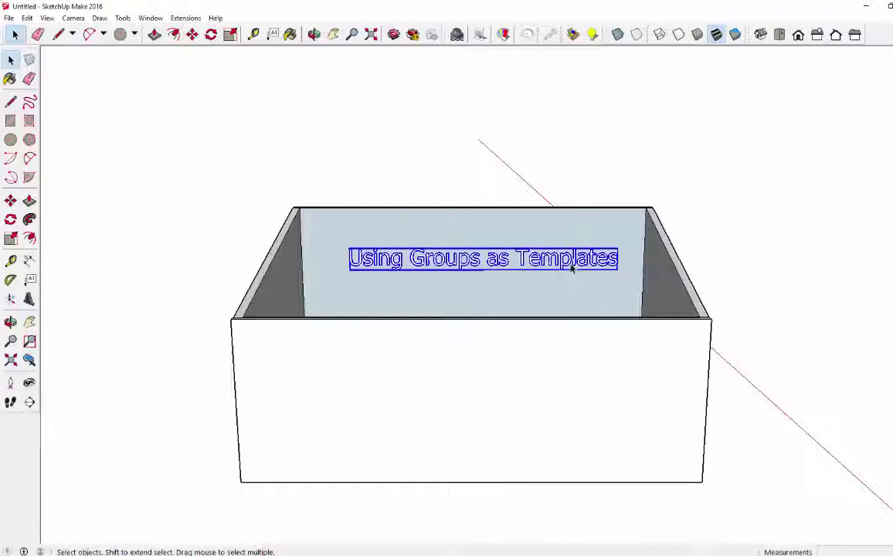
{"action": "key", "text": "Delete"}
Place a guide on the inside face of the short end wall, parallel to and above its floor edge
{"action": "middle_click_drag", "start_coordinate": [572, 262], "coordinate": [469, 268]}
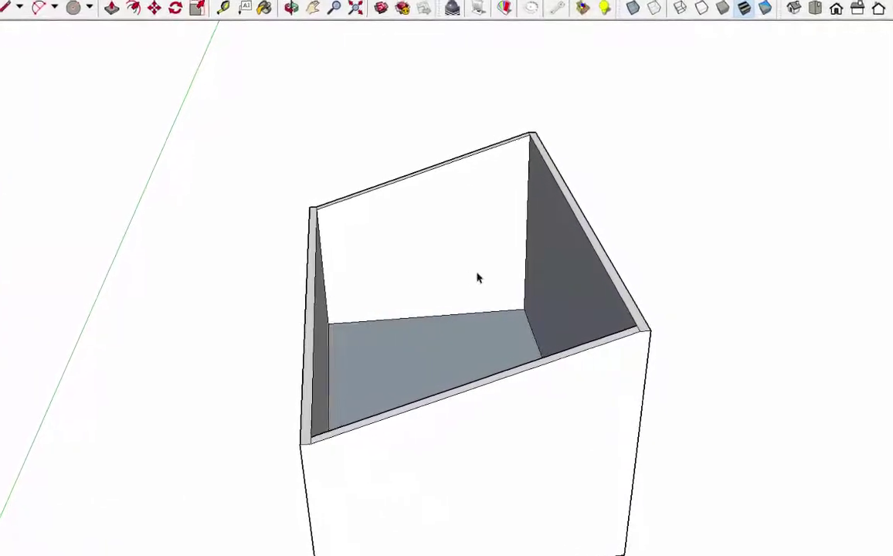
{"action": "middle_click_drag", "start_coordinate": [469, 279], "coordinate": [395, 265]}
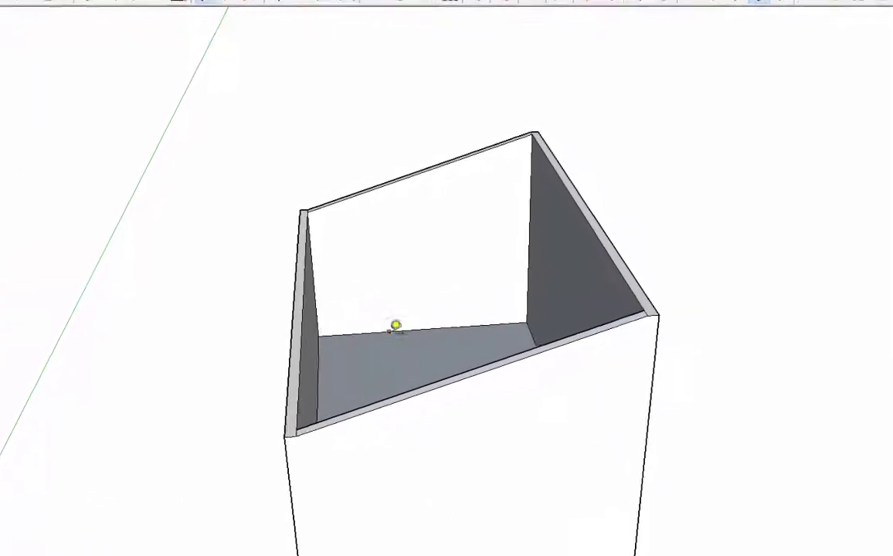
{"action": "left_click", "coordinate": [389, 331]}
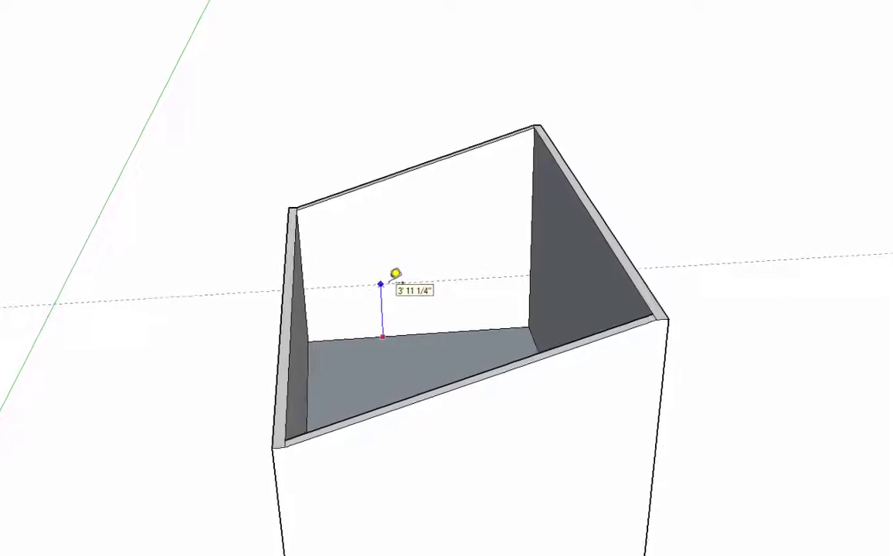
{"action": "left_click", "coordinate": [393, 275]}
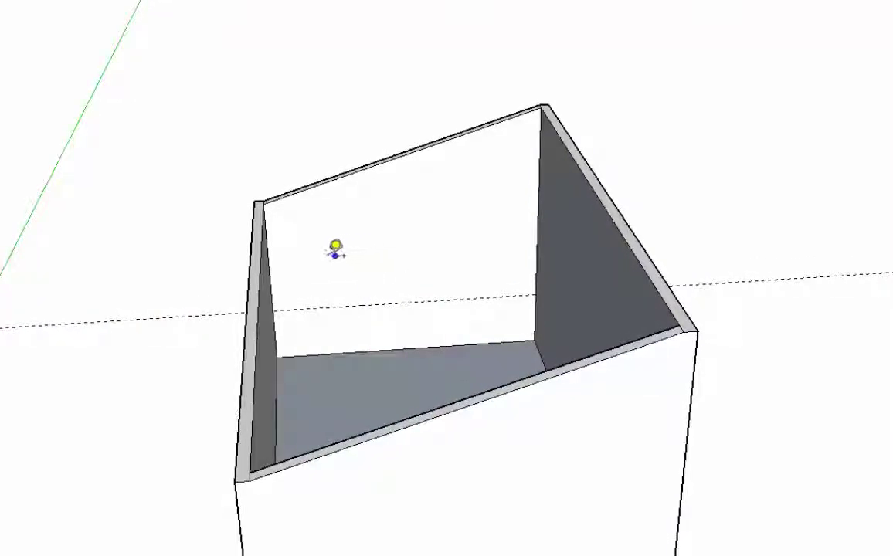
Place vertical guides on the end wall, inset from each of its two side corners
{"action": "left_click", "coordinate": [269, 259]}
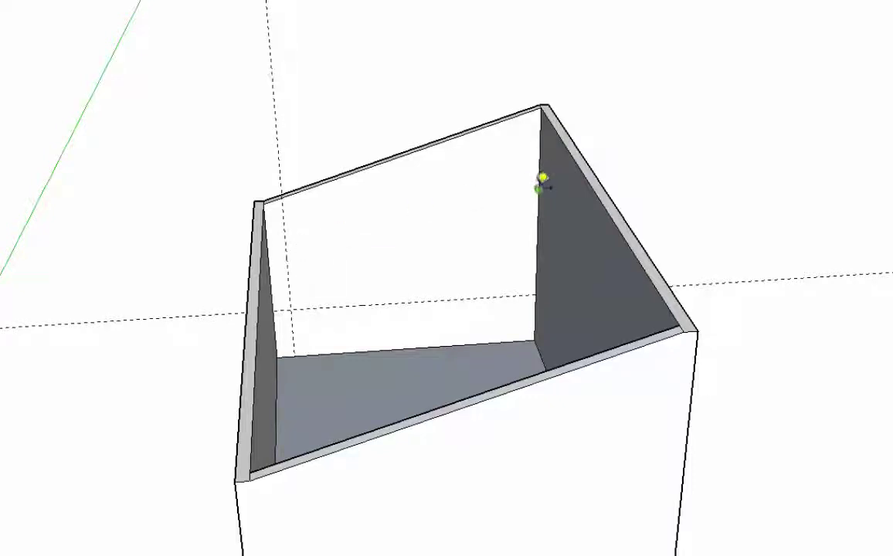
{"action": "key", "text": "space"}
{"action": "left_click", "coordinate": [541, 156]}
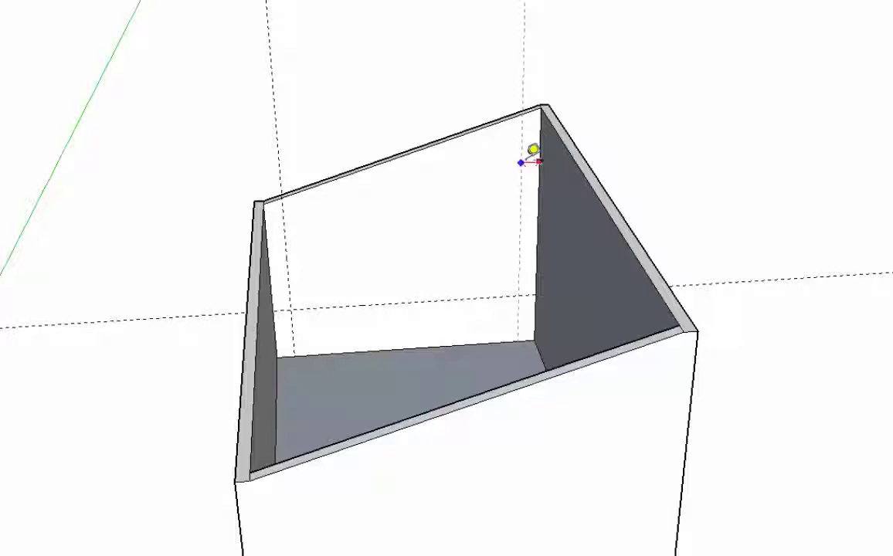
Place a guide 1' below the top inner edge of the end wall
{"action": "left_click", "coordinate": [432, 145]}
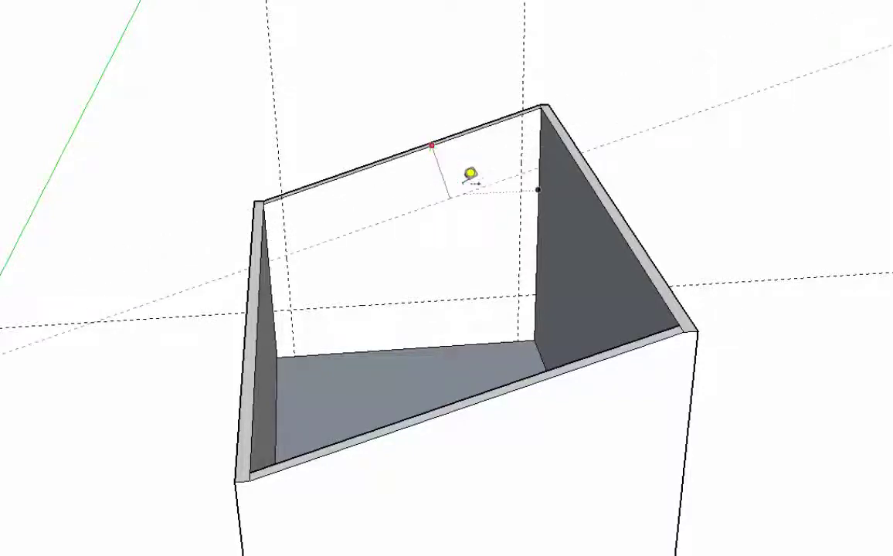
{"action": "middle_click_drag", "start_coordinate": [419, 157], "coordinate": [444, 99]}
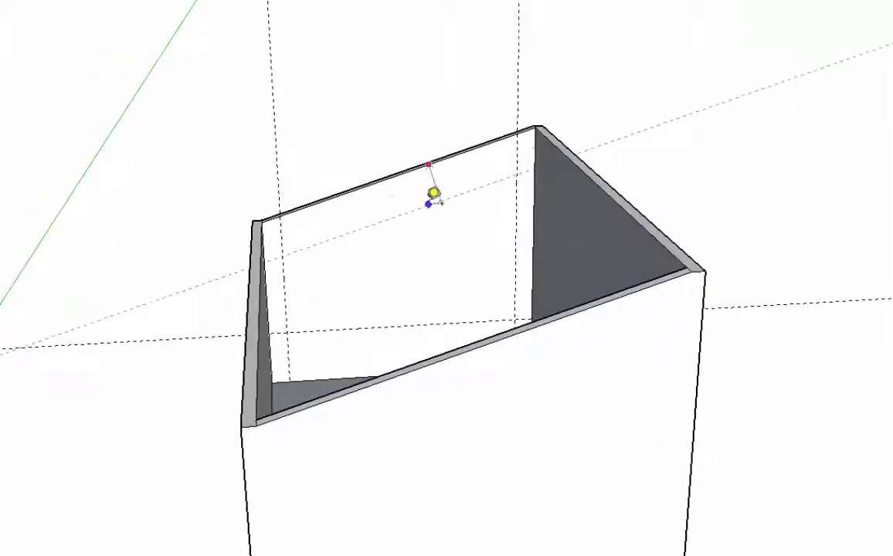
{"action": "middle_click_drag", "start_coordinate": [465, 177], "coordinate": [640, 155]}
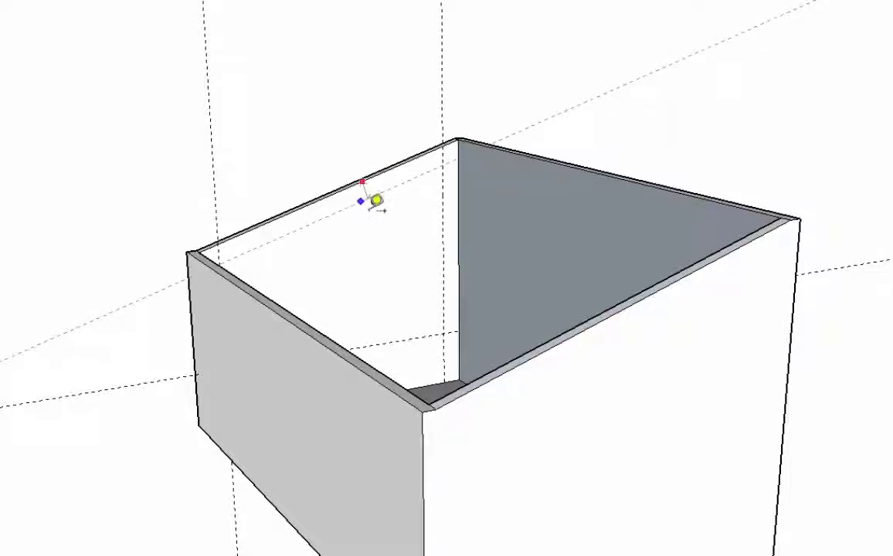
{"action": "mouse_move", "coordinate": [381, 191]}
{"action": "middle_mouse_down"}
{"action": "mouse_move", "coordinate": [395, 220]}
{"action": "mouse_move", "coordinate": [378, 202]}
{"action": "middle_mouse_up"}
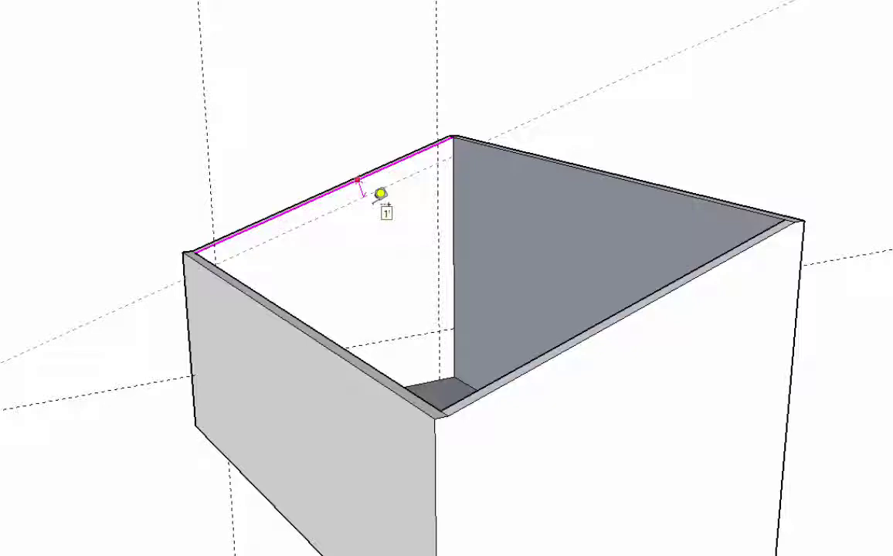
{"action": "left_click", "coordinate": [380, 194]}
Place two closely spaced vertical guides near the middle of the end wall to mark the gap between two panels
{"action": "middle_click_drag", "start_coordinate": [409, 223], "coordinate": [211, 293]}
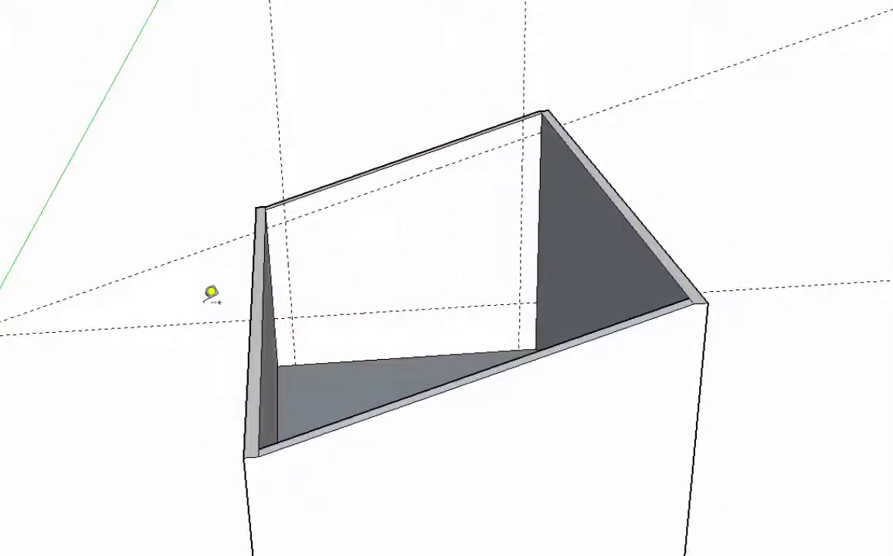
{"action": "left_click", "coordinate": [523, 184]}
{"action": "left_click", "coordinate": [448, 188]}
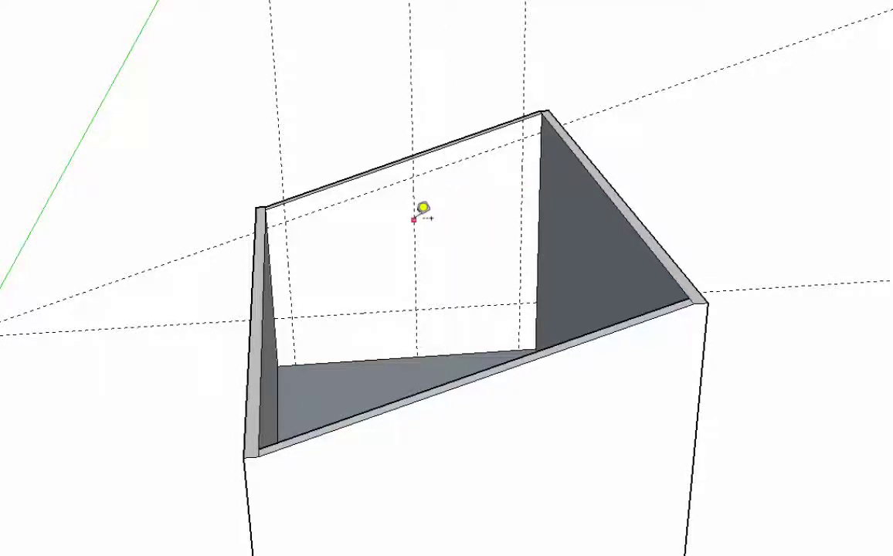
{"action": "left_click", "coordinate": [407, 213]}
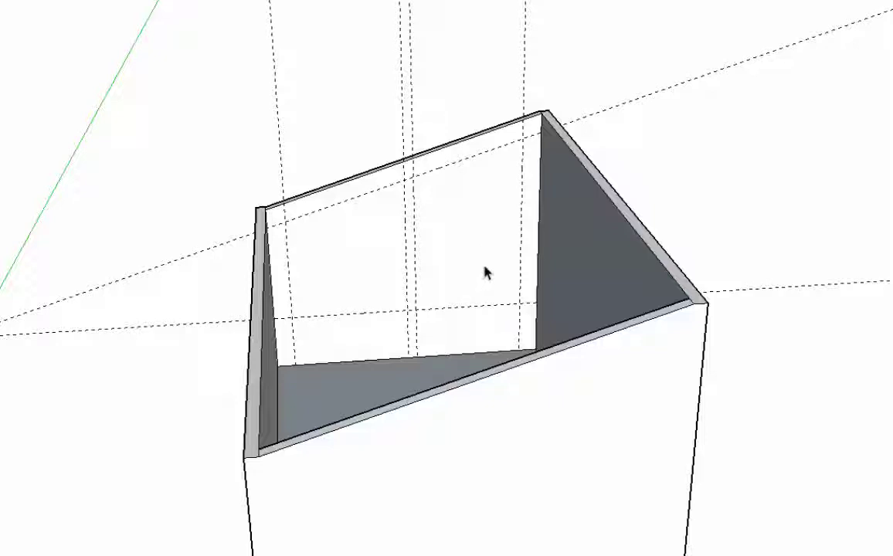
Outline the panel nearer the far corner with lines through the guide intersections on the end wall
{"action": "left_click", "coordinate": [415, 309]}
{"action": "left_click", "coordinate": [519, 304]}
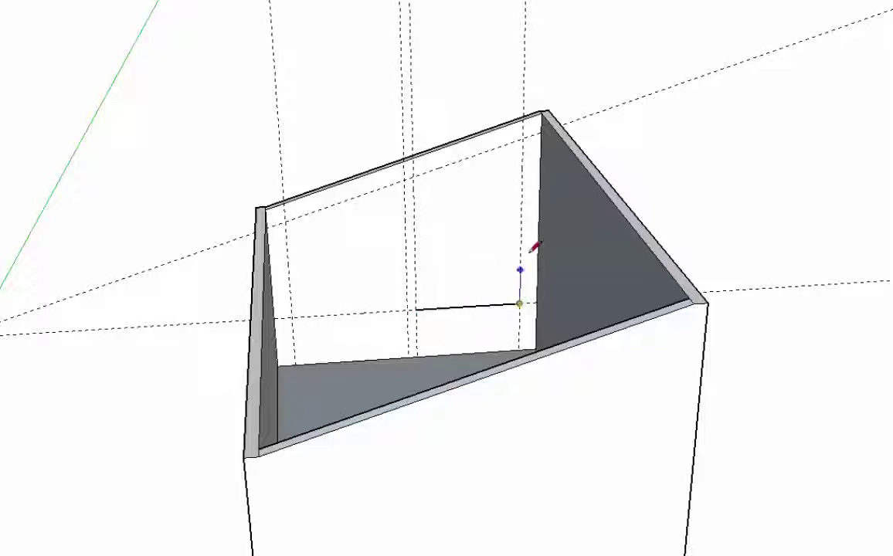
{"action": "left_click", "coordinate": [524, 139]}
{"action": "left_click", "coordinate": [413, 178]}
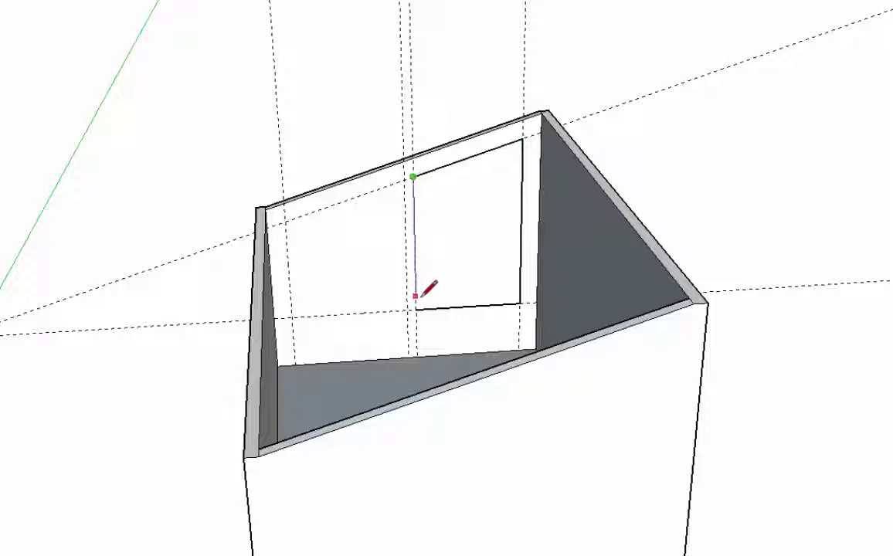
{"action": "left_click", "coordinate": [415, 309]}
Outline the second panel on the other side of the middle gap with lines along the guides
{"action": "left_click", "coordinate": [403, 180]}
{"action": "left_click", "coordinate": [285, 221]}
{"action": "left_click", "coordinate": [292, 316]}
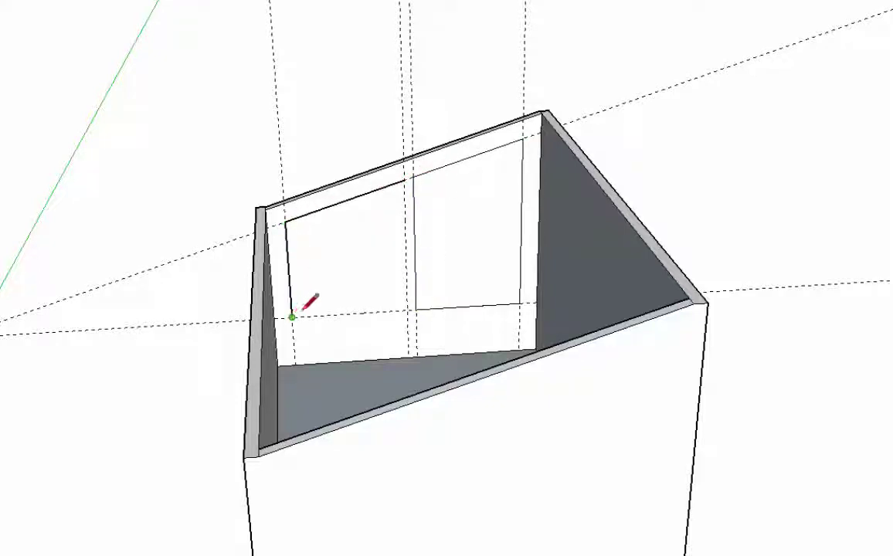
{"action": "left_click", "coordinate": [407, 310]}
{"action": "key", "text": "space"}
Delete all the construction guides, leaving only the two panel outlines on the end wall
{"action": "middle_click_drag", "start_coordinate": [342, 226], "coordinate": [716, 205]}
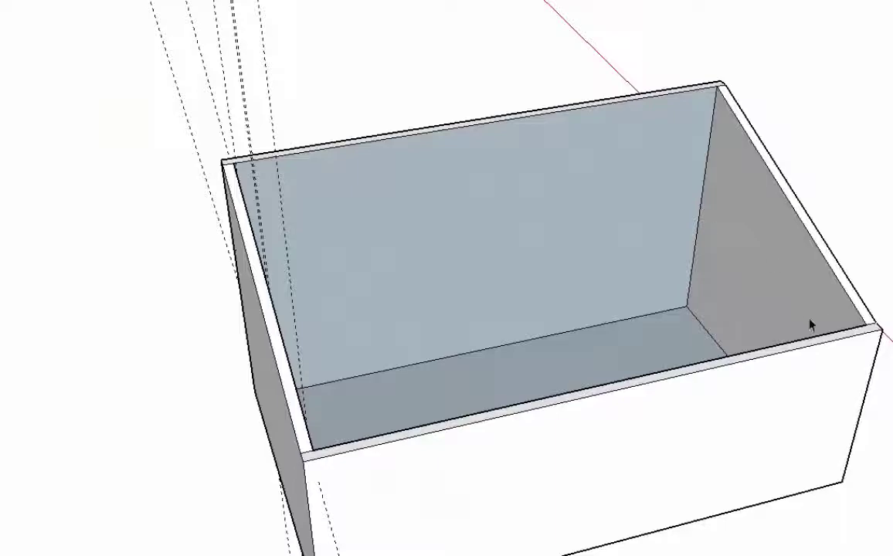
{"action": "middle_click_drag", "start_coordinate": [802, 295], "coordinate": [190, 246]}
{"action": "middle_click_drag", "start_coordinate": [500, 437], "coordinate": [610, 309]}
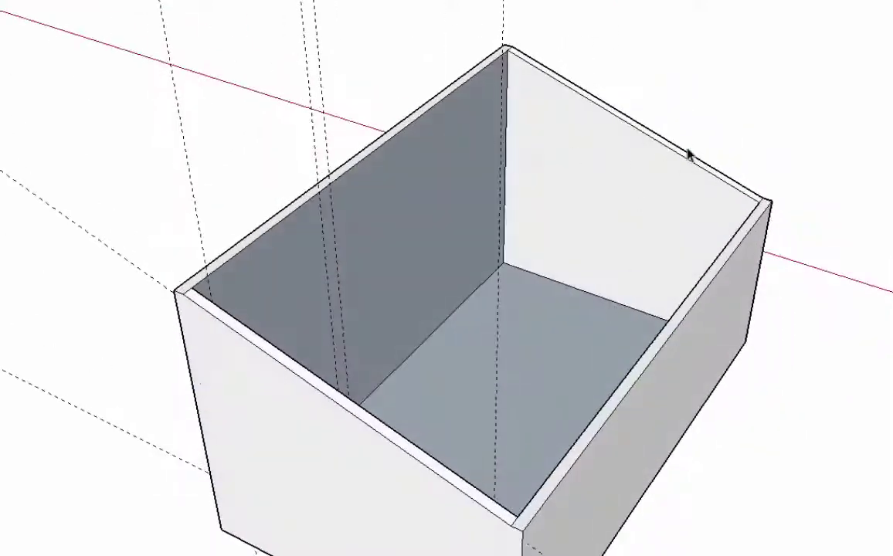
{"action": "mouse_move", "coordinate": [688, 154]}
{"action": "middle_mouse_down"}
{"action": "mouse_move", "coordinate": [460, 178]}
{"action": "mouse_move", "coordinate": [135, 238]}
{"action": "mouse_move", "coordinate": [347, 246]}
{"action": "middle_mouse_up"}
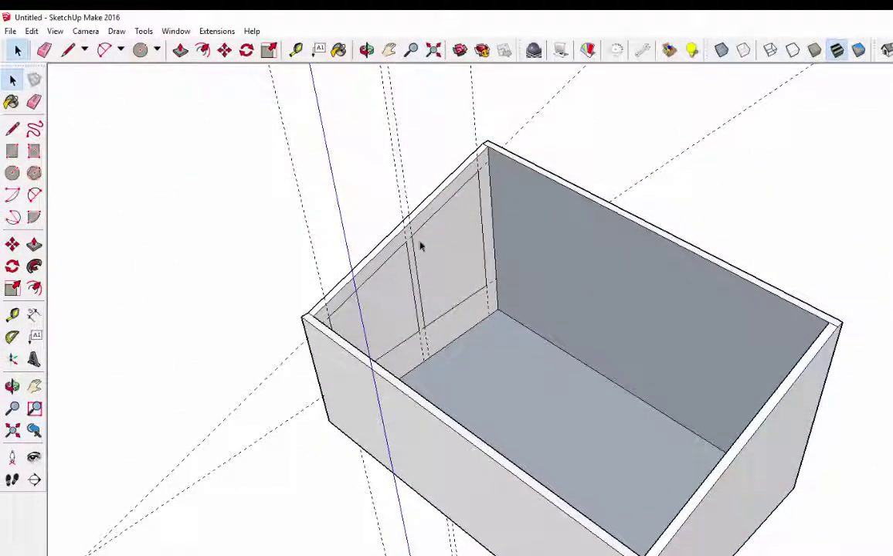
{"action": "middle_click_drag", "start_coordinate": [473, 257], "coordinate": [379, 191]}
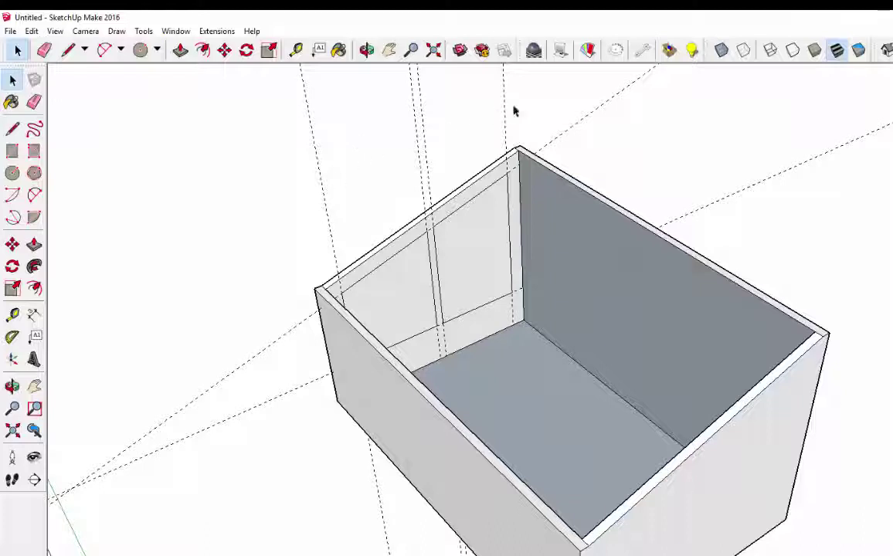
{"action": "key", "text": "e"}
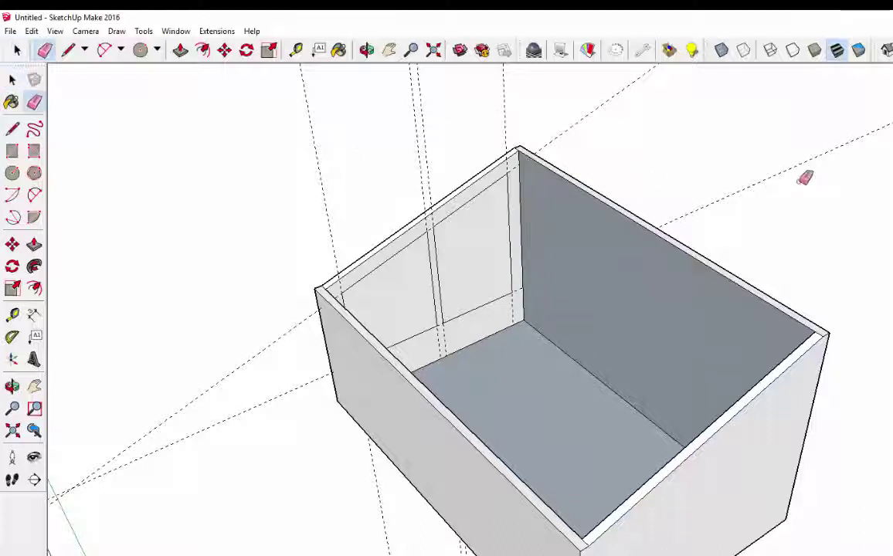
{"action": "left_click", "coordinate": [793, 172]}
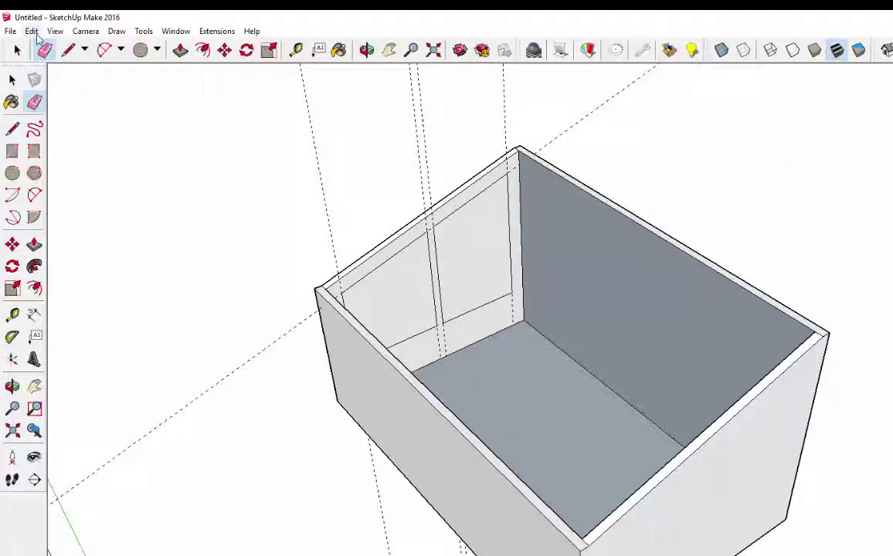
{"action": "left_click", "coordinate": [32, 32]}
{"action": "left_click", "coordinate": [71, 151]}
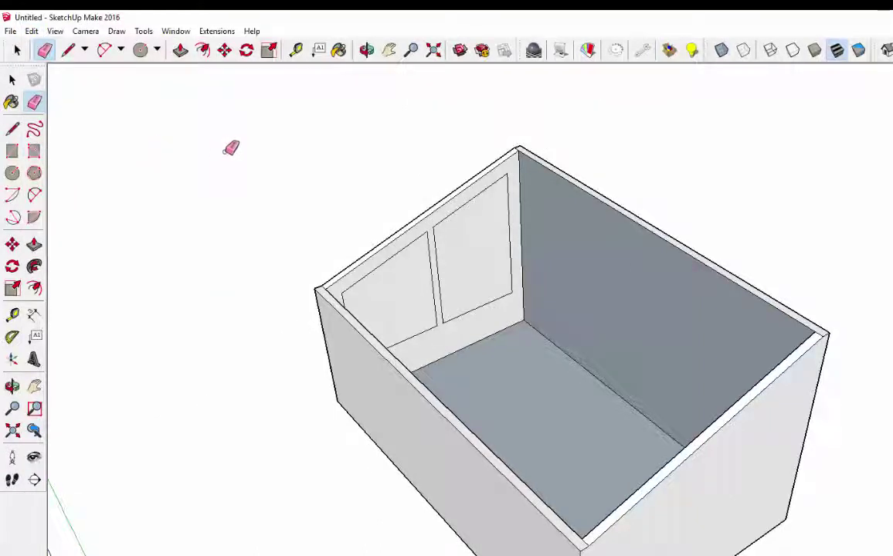
Select both panel faces on the end wall and make them a group
{"action": "key", "text": "space"}
{"action": "left_click", "coordinate": [466, 244]}
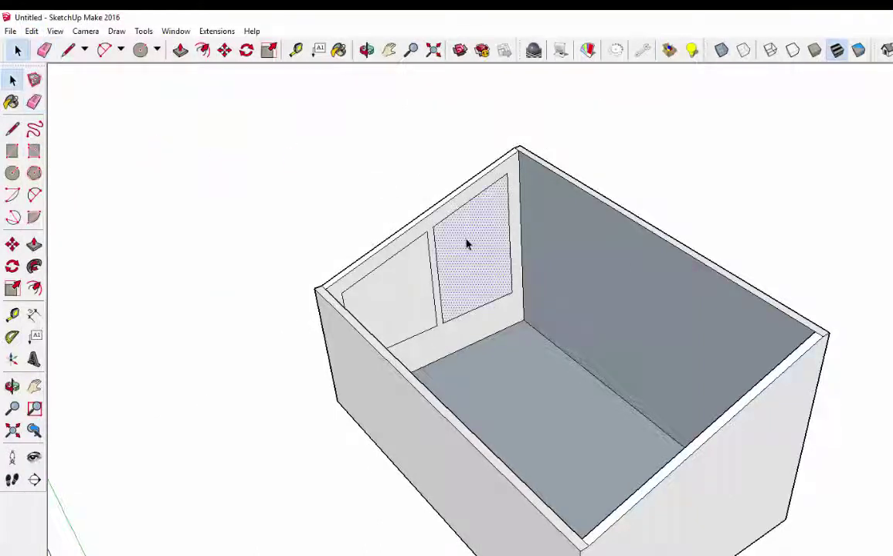
{"action": "left_click", "coordinate": [412, 291], "text": "shift"}
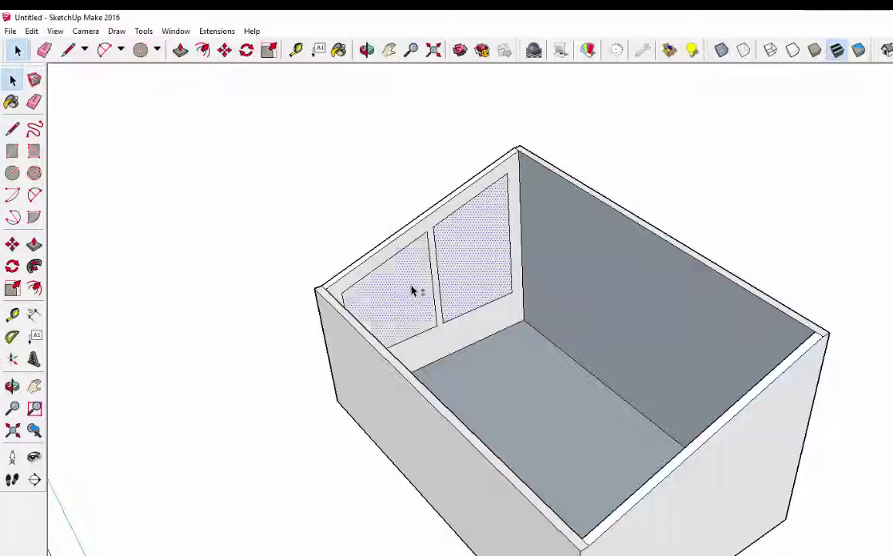
{"action": "right_click", "coordinate": [412, 291]}
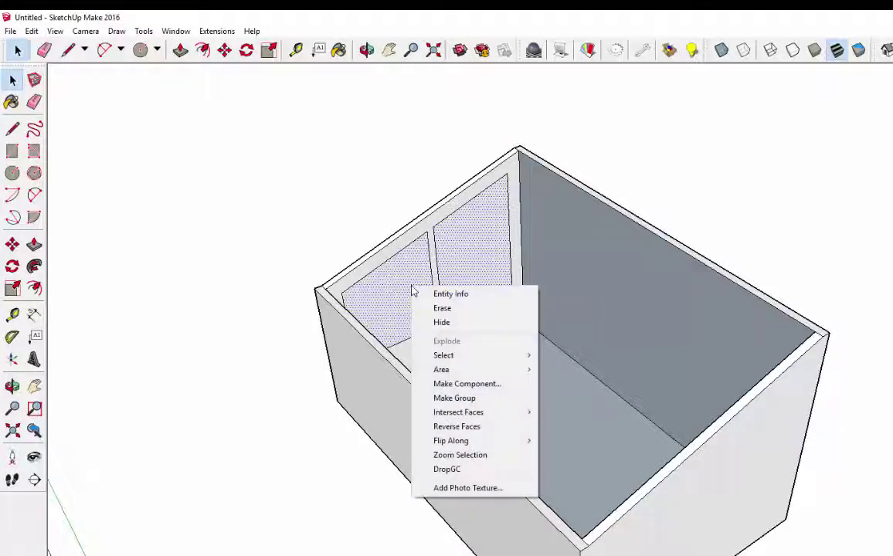
{"action": "left_click", "coordinate": [471, 401]}
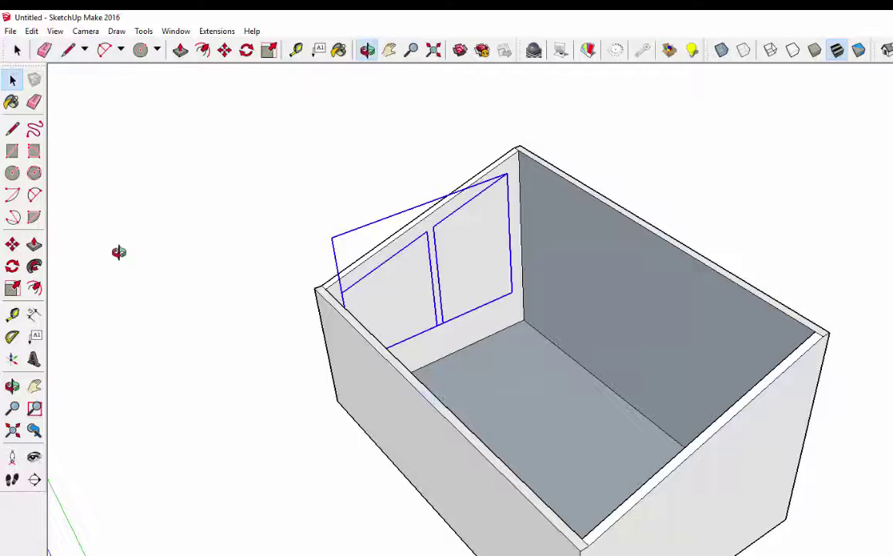
{"action": "middle_click_drag", "start_coordinate": [122, 255], "coordinate": [446, 246]}
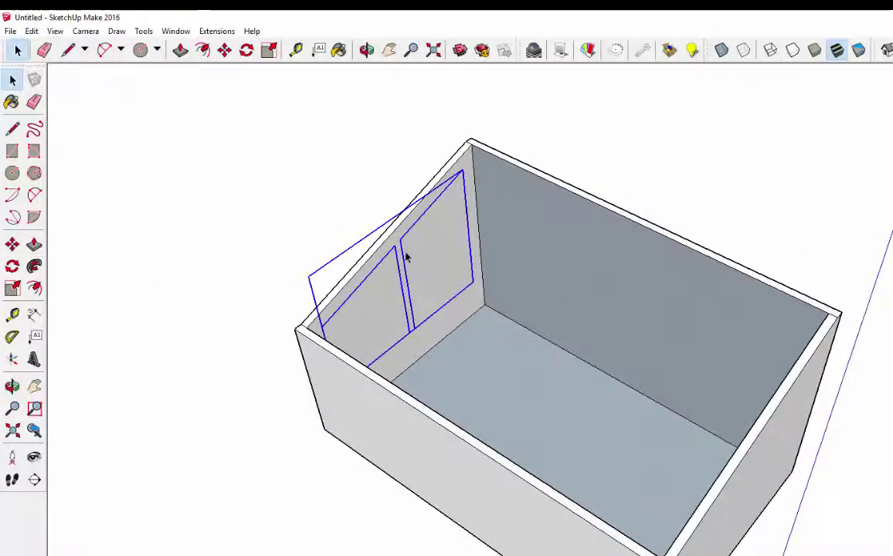
{"action": "middle_click_drag", "start_coordinate": [408, 257], "coordinate": [457, 265]}
{"action": "middle_click_drag", "start_coordinate": [663, 415], "coordinate": [499, 299]}
{"action": "key", "text": "m"}
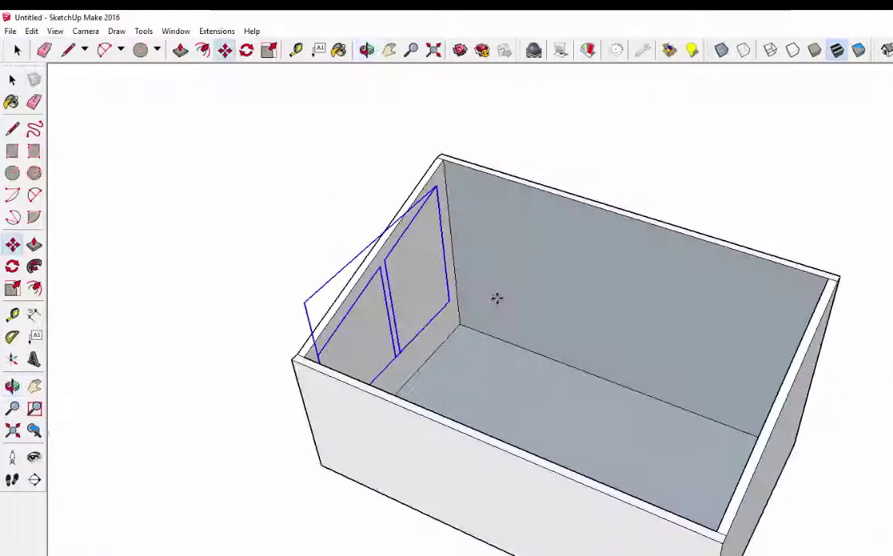
{"action": "left_click", "coordinate": [438, 188], "text": "ctrl"}
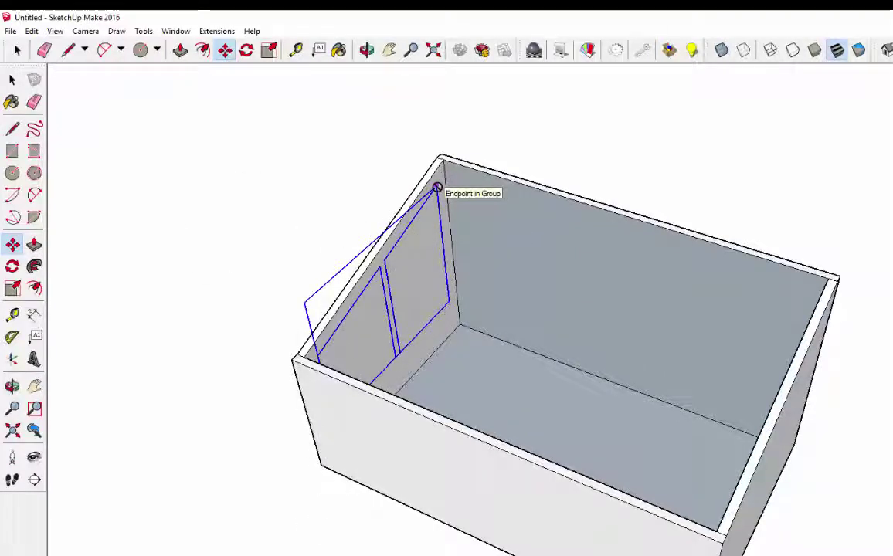
{"action": "left_click", "coordinate": [437, 188]}
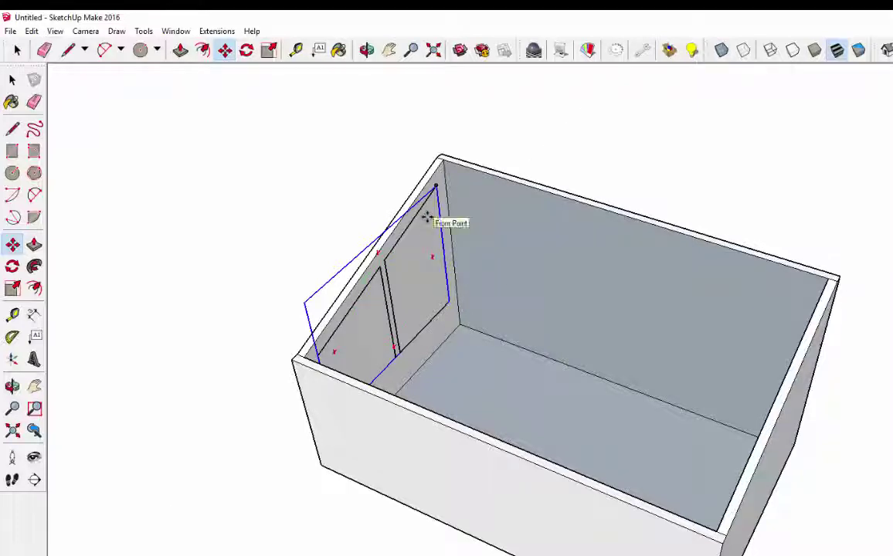
{"action": "key", "text": "space"}
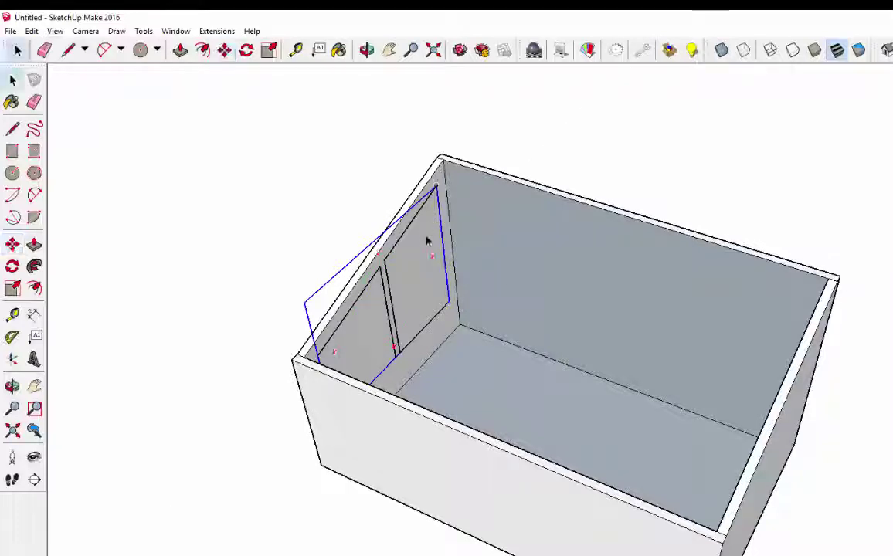
Unglue the two-panel group from the end wall
{"action": "right_click", "coordinate": [428, 236]}
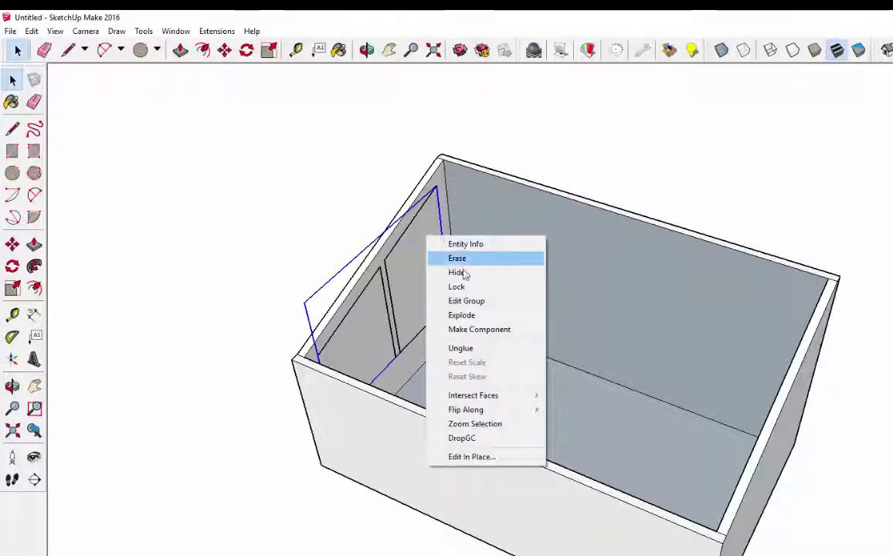
{"action": "left_click", "coordinate": [462, 349]}
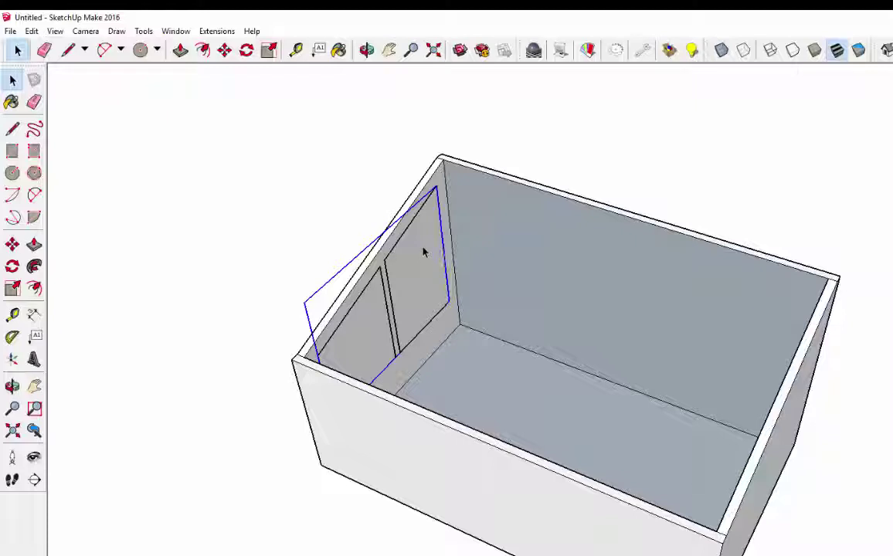
Copy the two-panel group from its end wall straight across to the inside face of the opposite end wall
{"action": "key", "text": "m"}
{"action": "left_click", "coordinate": [438, 188]}
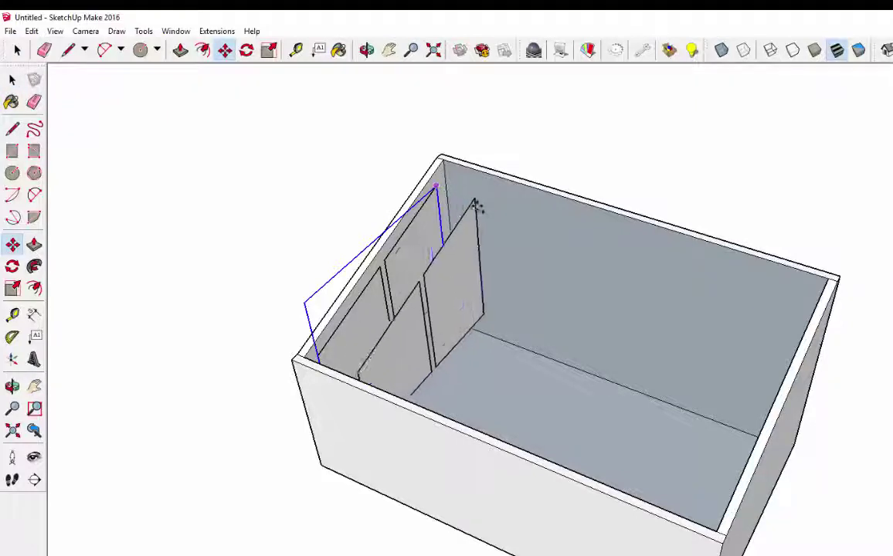
{"action": "left_click", "coordinate": [502, 214]}
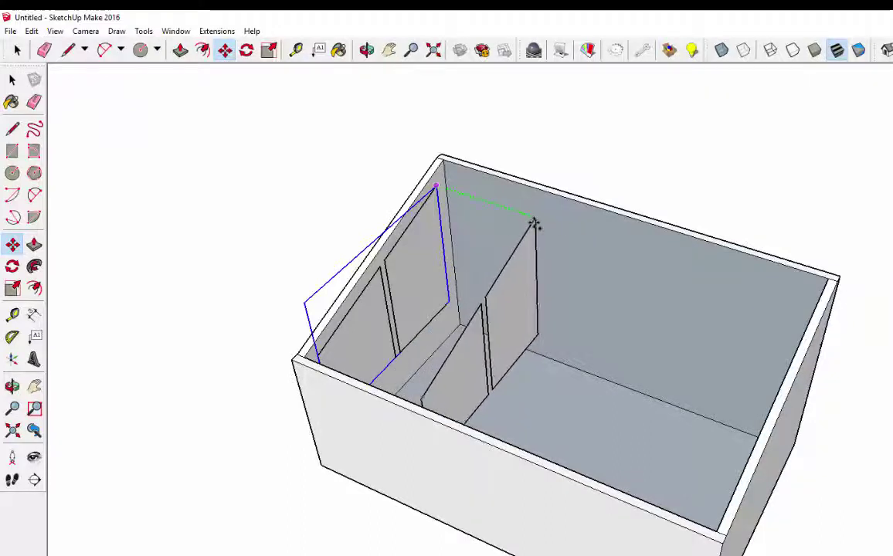
{"action": "left_click", "coordinate": [816, 308]}
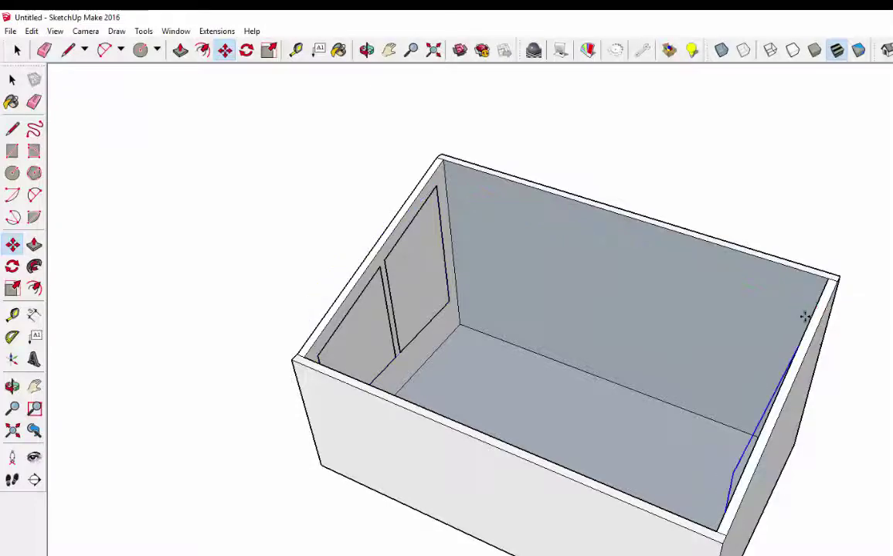
Explode the copied two-panel group on the opposite end wall
{"action": "middle_click_drag", "start_coordinate": [806, 316], "coordinate": [736, 182]}
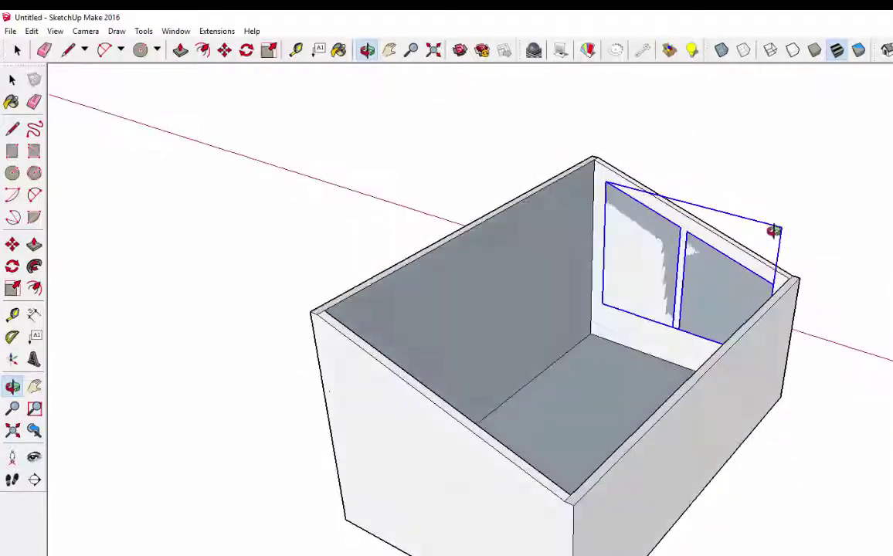
{"action": "middle_click_drag", "start_coordinate": [774, 232], "coordinate": [786, 203]}
{"action": "middle_click_drag", "start_coordinate": [632, 265], "coordinate": [666, 329]}
{"action": "middle_click_drag", "start_coordinate": [748, 303], "coordinate": [732, 282]}
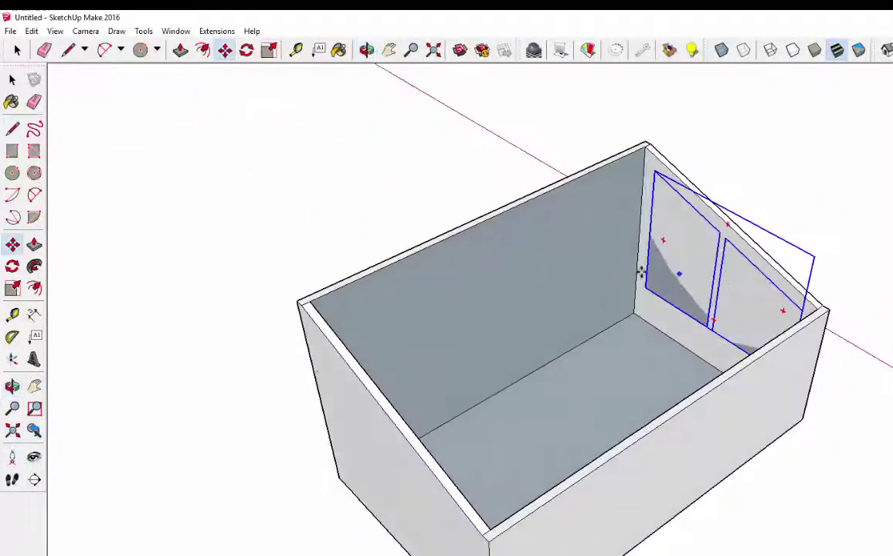
{"action": "key", "text": "space"}
{"action": "right_click", "coordinate": [692, 202]}
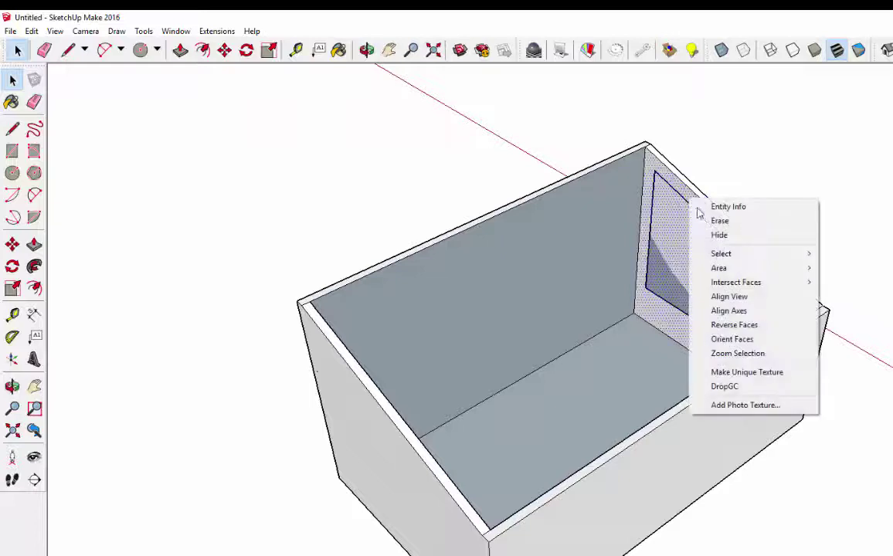
{"action": "left_click", "coordinate": [674, 259]}
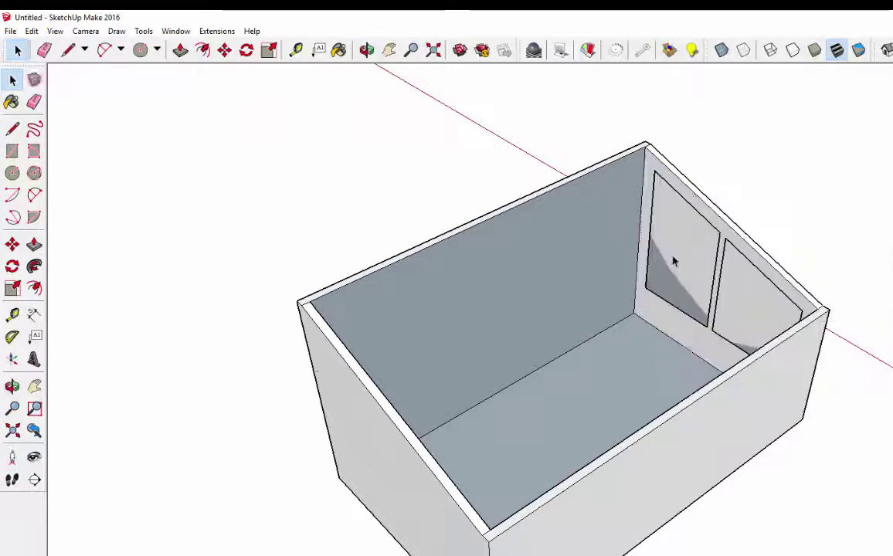
{"action": "left_click", "coordinate": [730, 254]}
{"action": "right_click", "coordinate": [730, 254]}
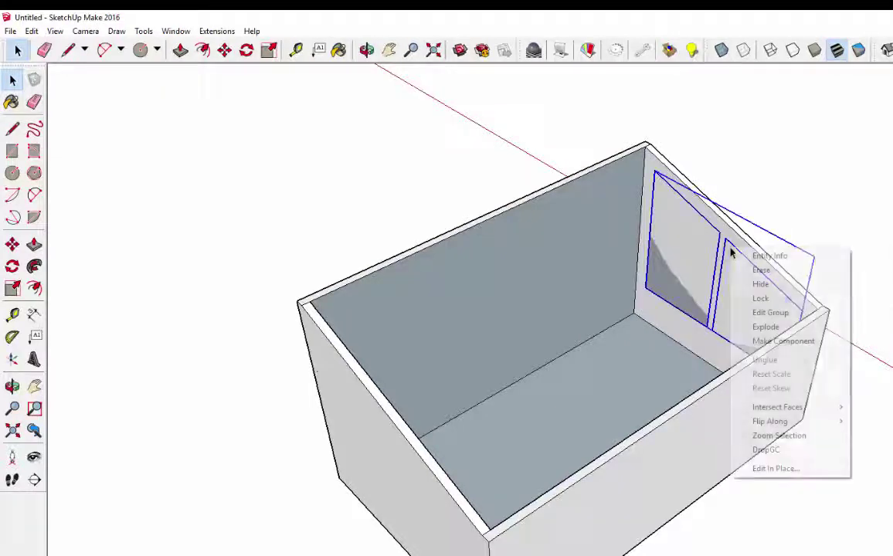
{"action": "left_click", "coordinate": [776, 329]}
Push/Pull both panel faces through the thickness of the opposite end wall to cut two window openings
{"action": "left_click", "coordinate": [684, 246]}
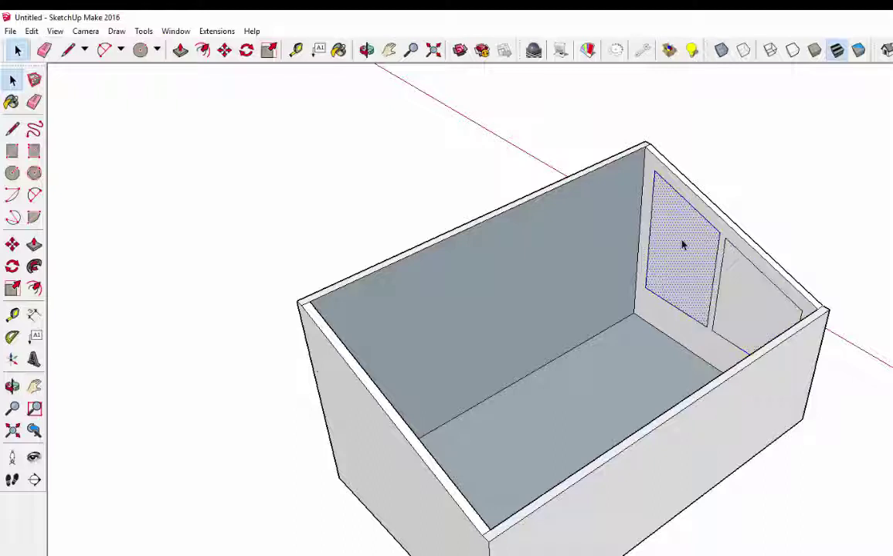
{"action": "key", "text": "p"}
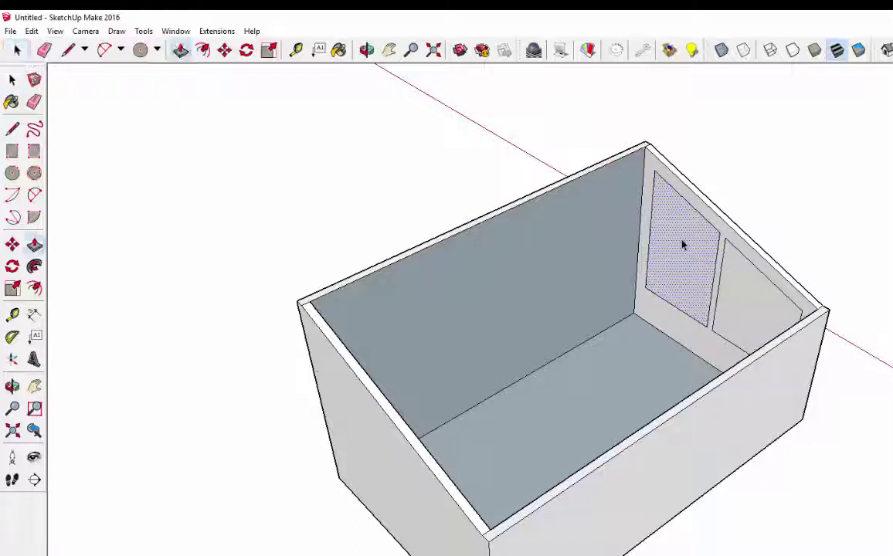
{"action": "left_click", "coordinate": [688, 244]}
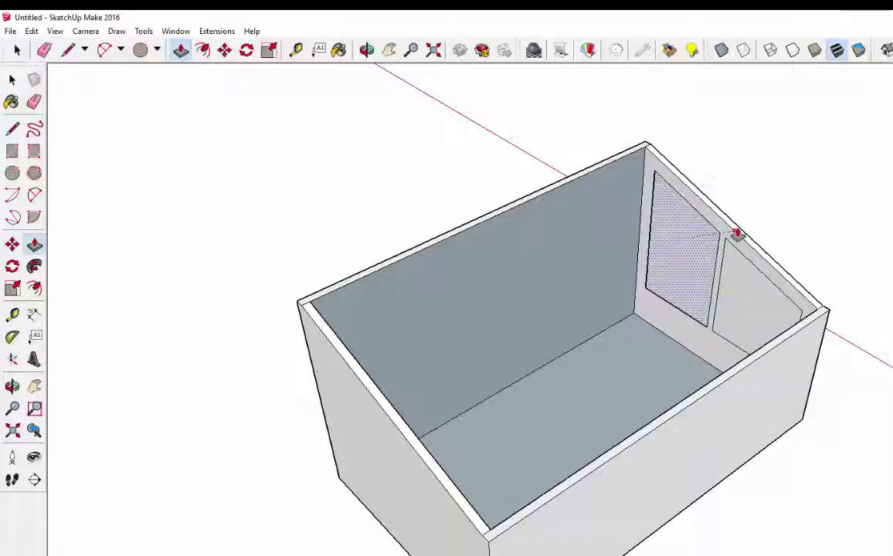
{"action": "left_click", "coordinate": [742, 231]}
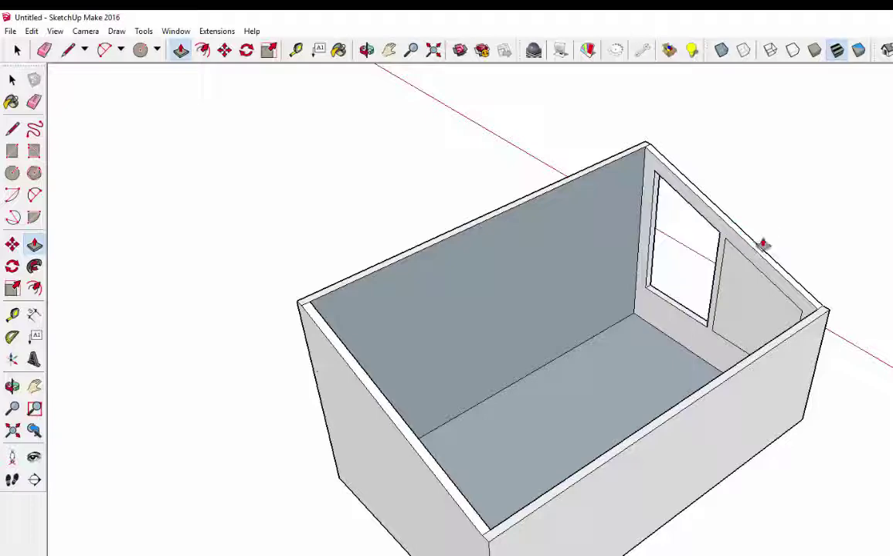
{"action": "double_click", "coordinate": [746, 310]}
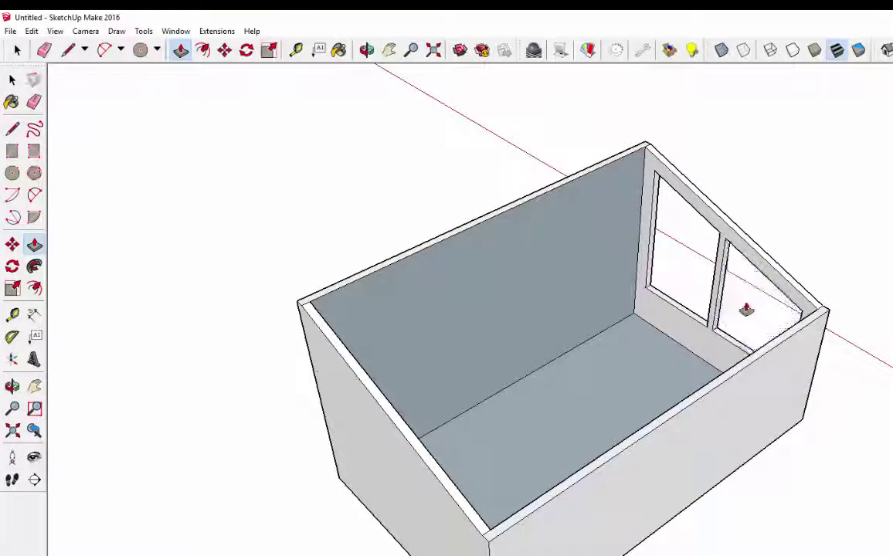
Try to explode the original two-panel group on the first end wall and push its panel face through the wall
{"action": "middle_click_drag", "start_coordinate": [744, 309], "coordinate": [189, 335]}
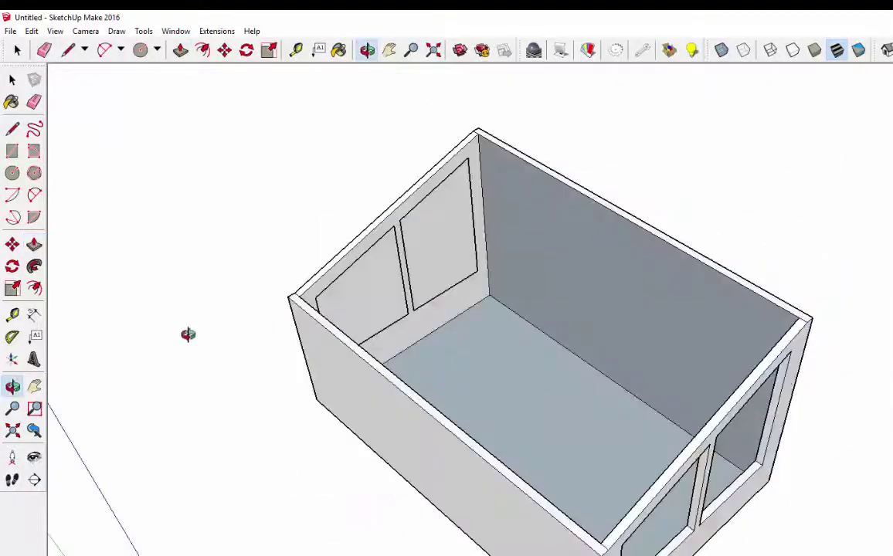
{"action": "key", "text": "space"}
{"action": "left_click", "coordinate": [443, 233]}
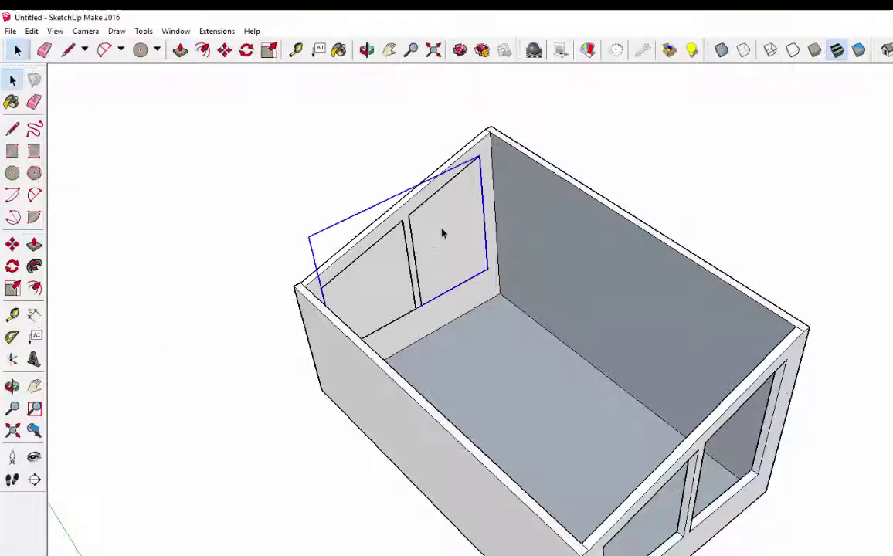
{"action": "key", "text": "p"}
{"action": "middle_click_drag", "start_coordinate": [440, 223], "coordinate": [461, 222]}
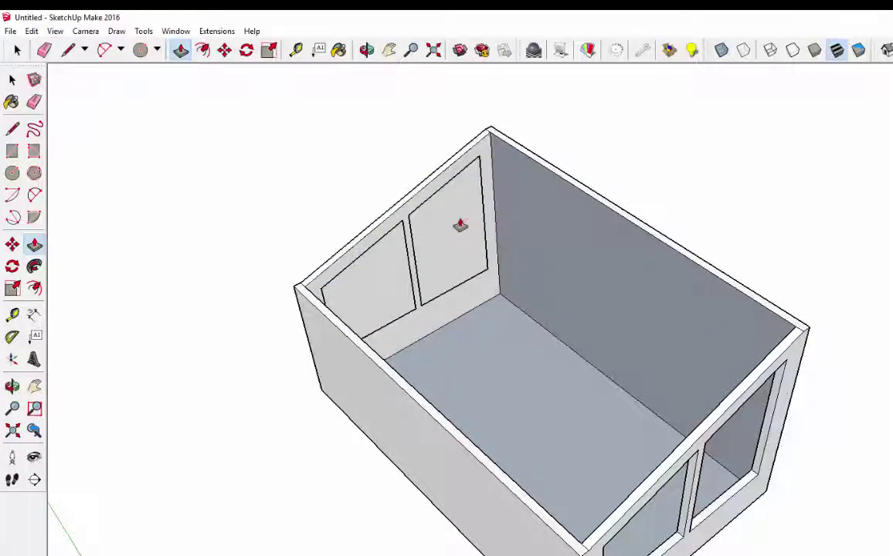
{"action": "key", "text": "space"}
{"action": "left_click", "coordinate": [455, 216]}
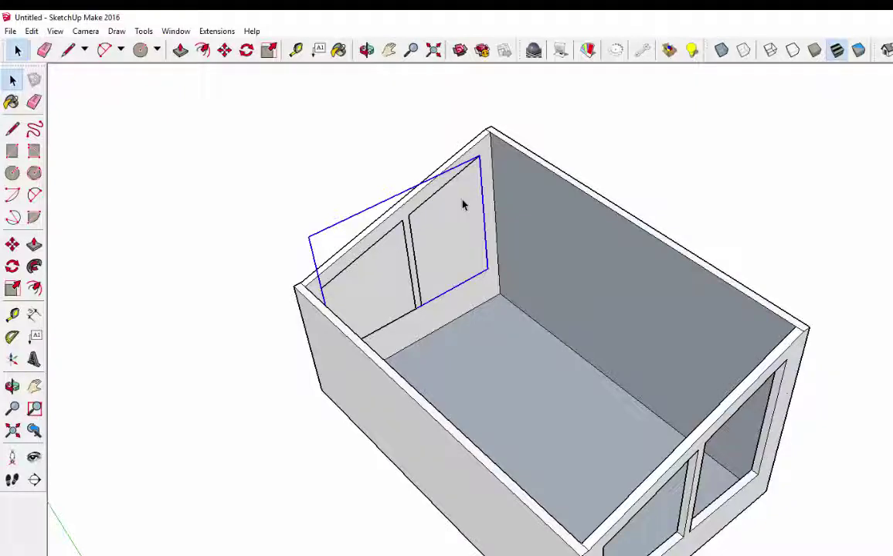
{"action": "right_click", "coordinate": [463, 204]}
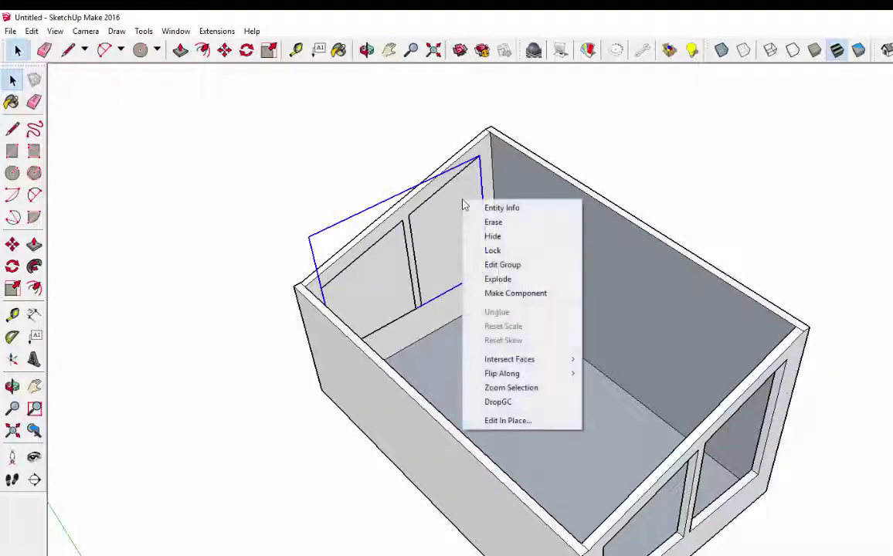
{"action": "left_click", "coordinate": [512, 284]}
{"action": "middle_click_drag", "start_coordinate": [415, 206], "coordinate": [447, 238]}
{"action": "key", "text": "p"}
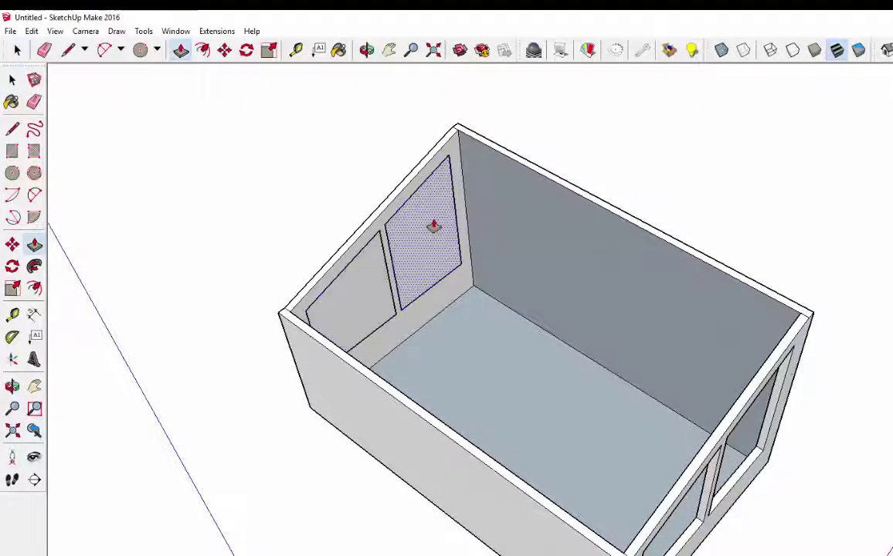
{"action": "left_click", "coordinate": [434, 225]}
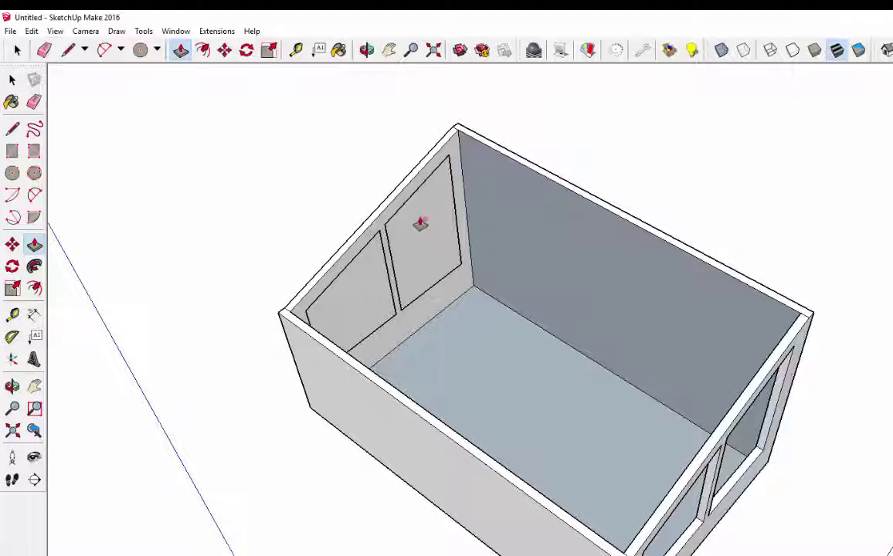
Explode the original two-panel group into loose faces on the first end wall
{"action": "key", "text": "space"}
{"action": "left_click", "coordinate": [424, 224]}
{"action": "right_click", "coordinate": [425, 224]}
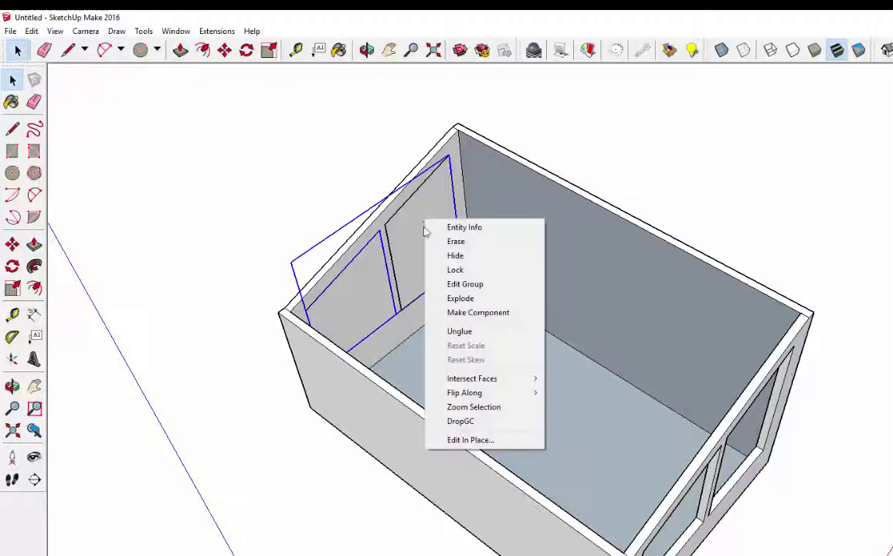
{"action": "left_click", "coordinate": [459, 299]}
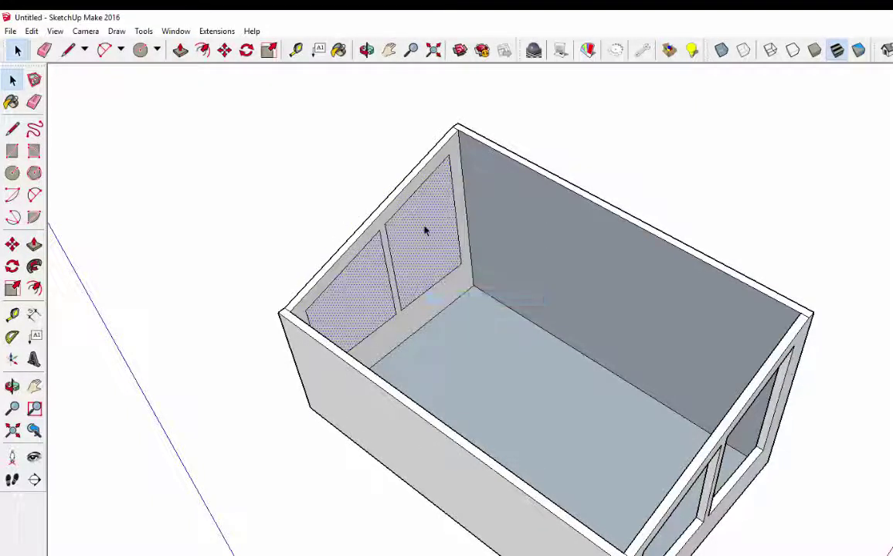
Push both panel faces through the first end wall and delete the leftover outer face covering the taller opening
{"action": "key", "text": "p"}
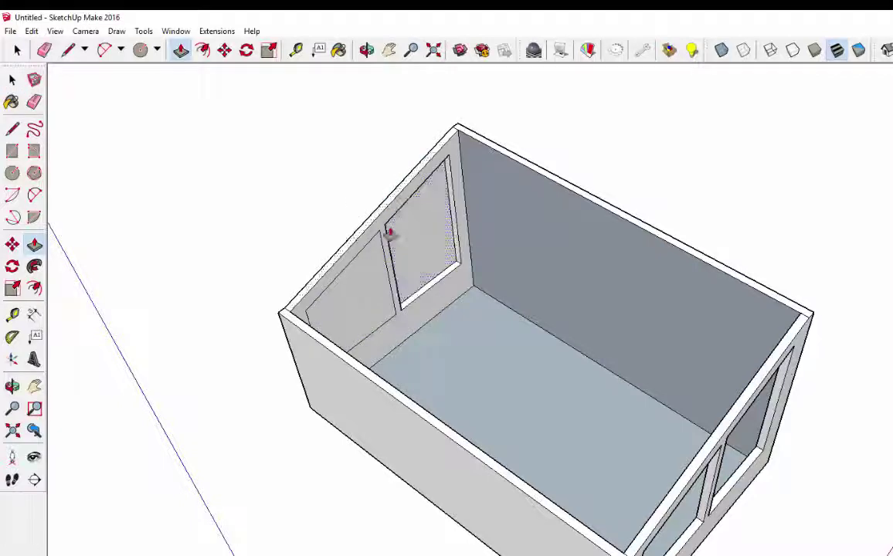
{"action": "left_click_drag", "start_coordinate": [361, 303], "coordinate": [361, 299]}
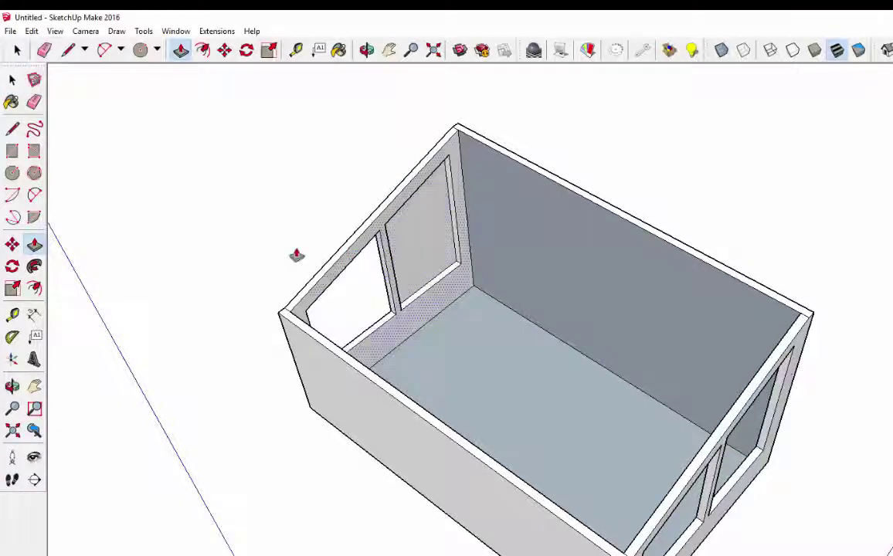
{"action": "middle_click_drag", "start_coordinate": [295, 255], "coordinate": [347, 233]}
{"action": "key", "text": "space"}
{"action": "left_click", "coordinate": [388, 401]}
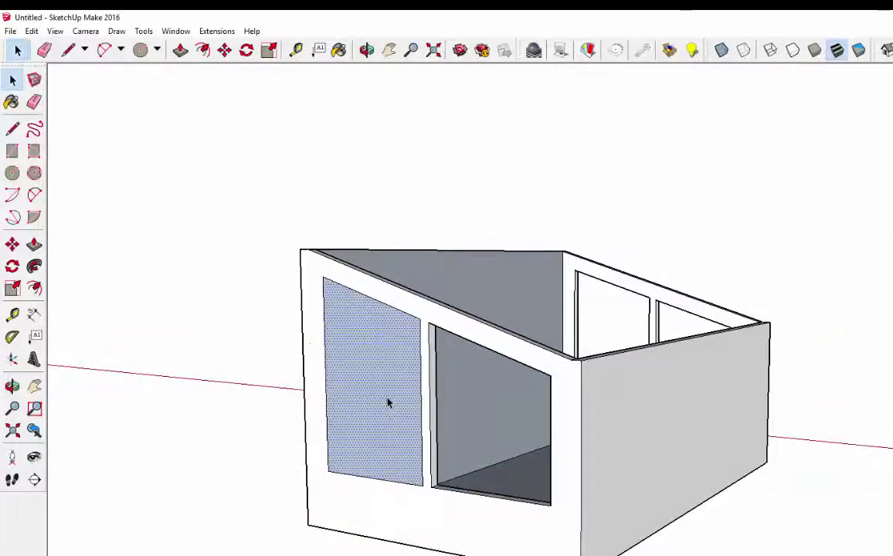
{"action": "middle_click_drag", "start_coordinate": [388, 403], "coordinate": [339, 293]}
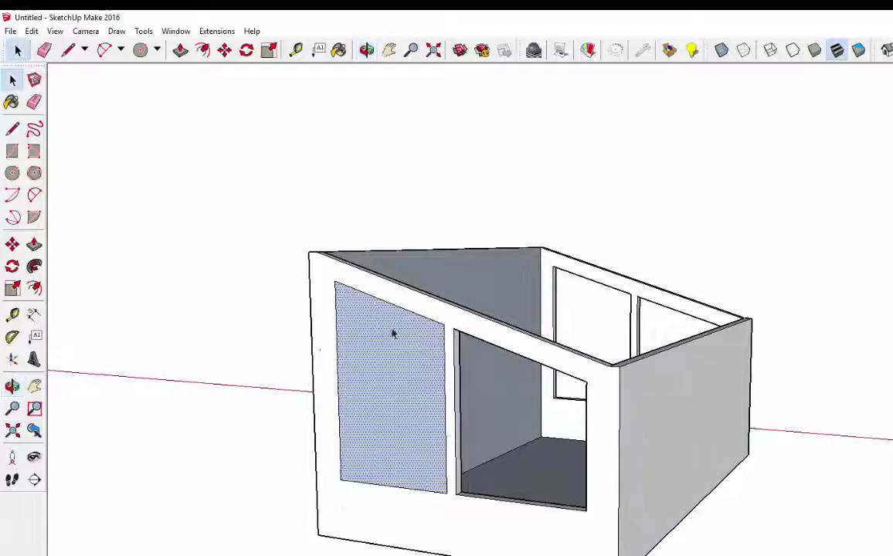
{"action": "key", "text": "Delete"}
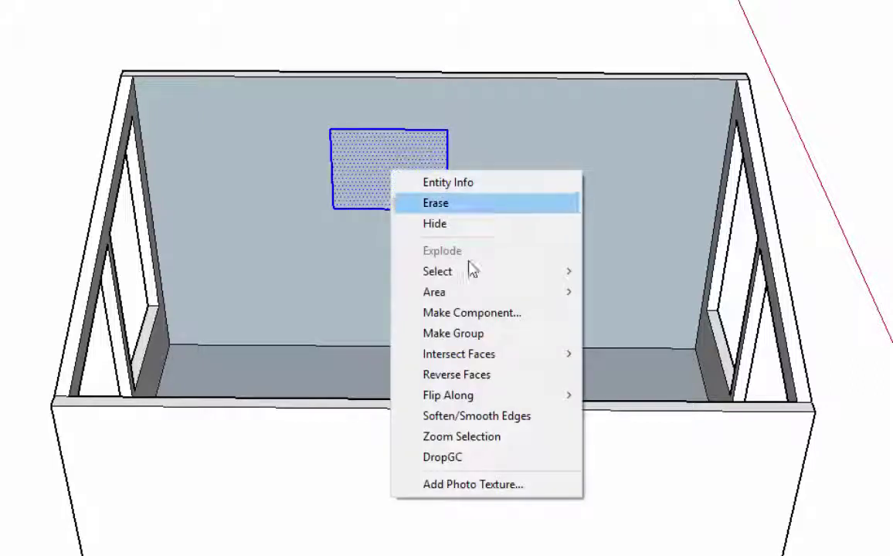
Group the rectangle drawn on the long back wall and place a vertical guide in from the wall's left edge
{"action": "left_click", "coordinate": [479, 340]}
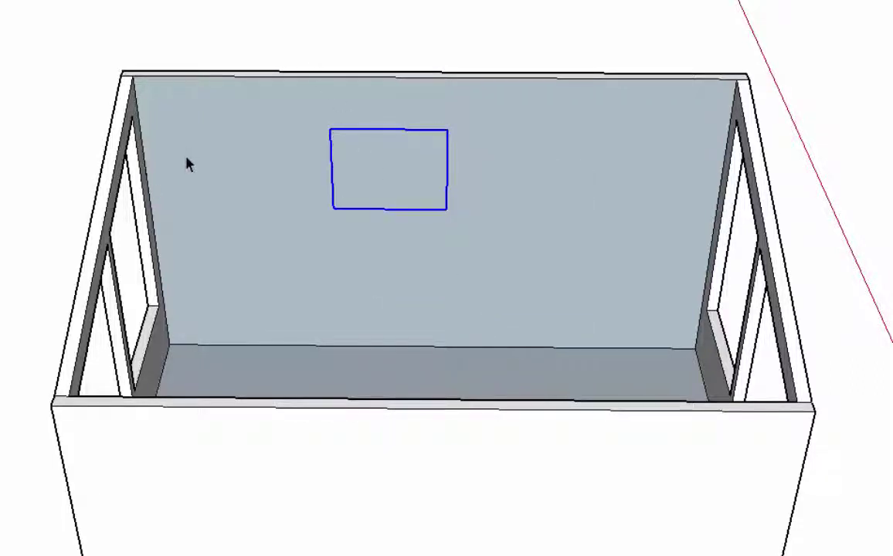
{"action": "key", "text": "t"}
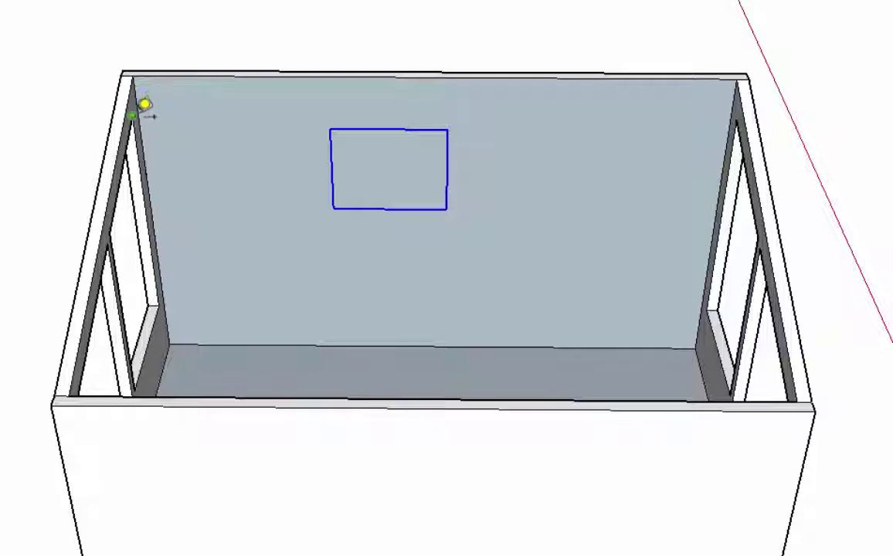
{"action": "left_click", "coordinate": [136, 108]}
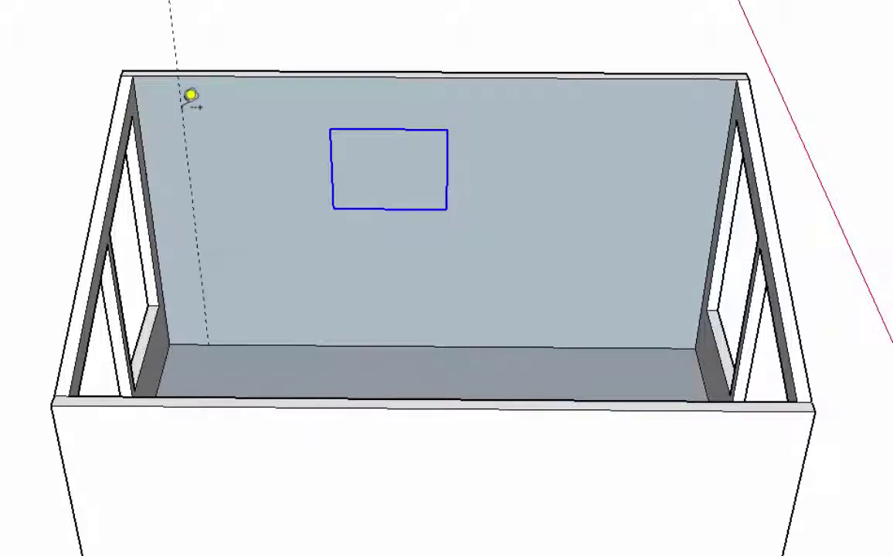
{"action": "key", "text": "space"}
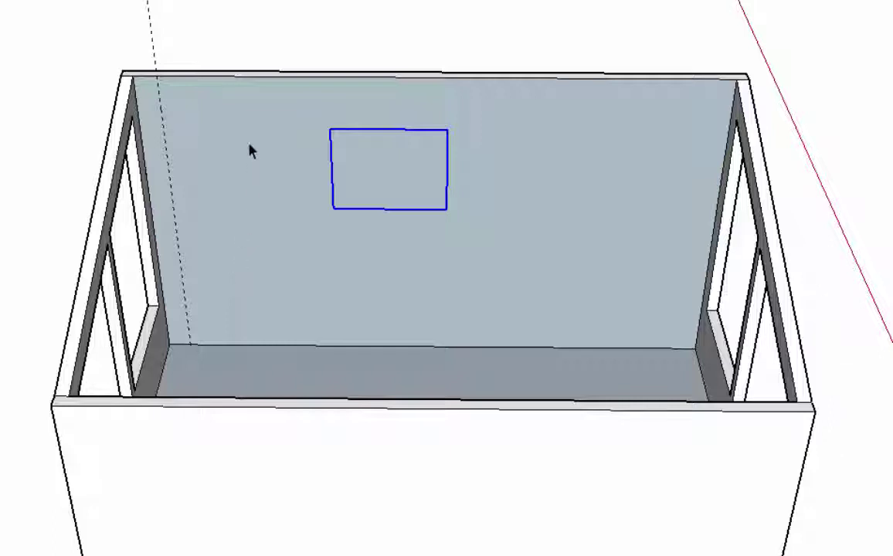
Place a horizontal guide 12 inches below the back wall's top inner edge
{"action": "key", "text": "t"}
{"action": "left_click", "coordinate": [236, 77]}
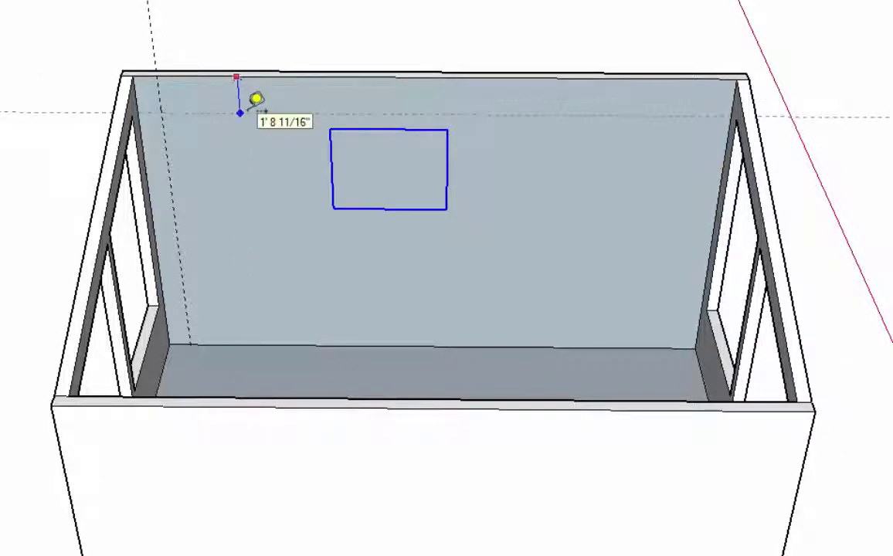
{"action": "left_click", "coordinate": [263, 112]}
{"action": "type", "text": "12"}
{"action": "key", "text": "Return"}
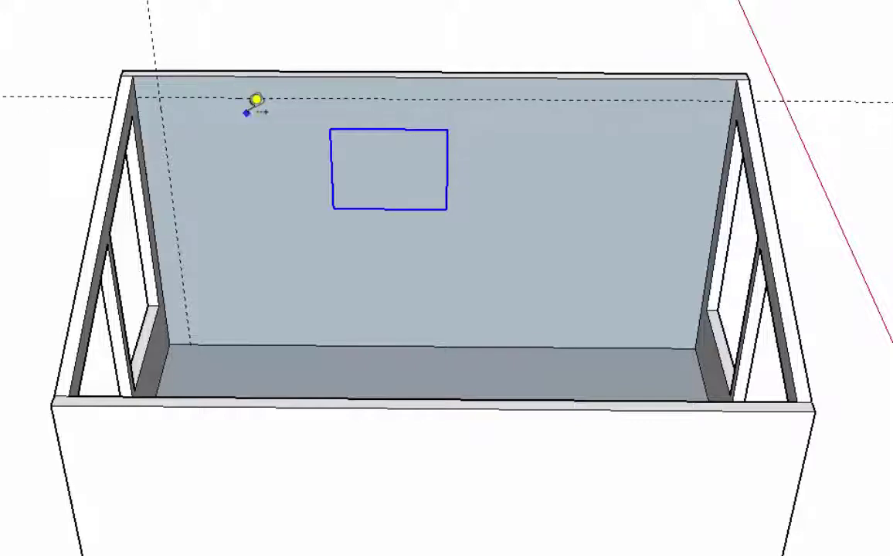
{"action": "key", "text": "space"}
Move the rectangle group so its upper-left corner sits at the intersection of the two guides on the back wall
{"action": "key", "text": "m"}
{"action": "left_click", "coordinate": [332, 126]}
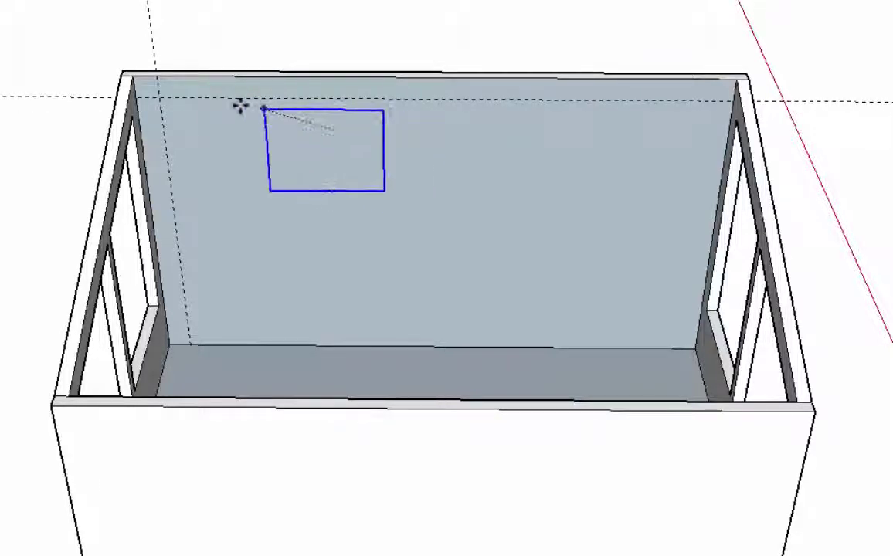
{"action": "left_click", "coordinate": [160, 98]}
{"action": "key", "text": "space"}
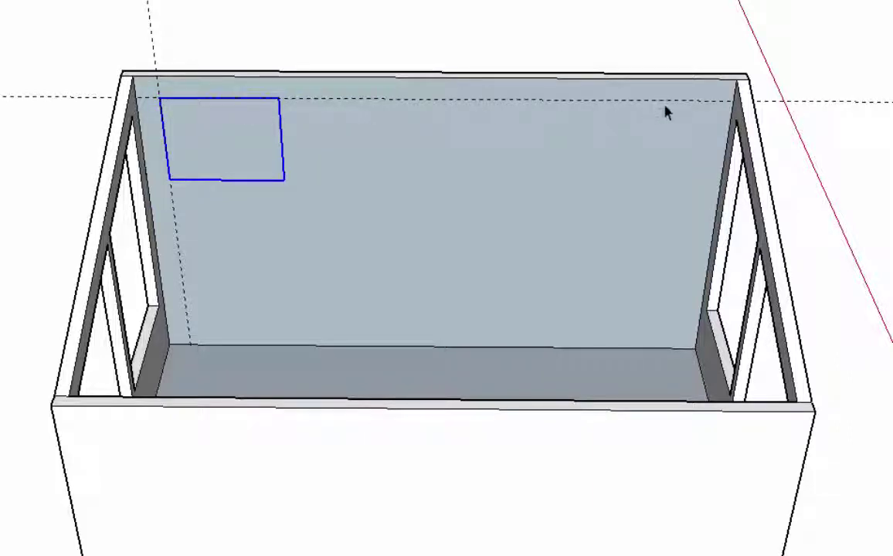
Place a vertical guide on the back wall, offset a short distance outward from the rectangle group's right edge
{"action": "key", "text": "t"}
{"action": "left_click", "coordinate": [282, 121]}
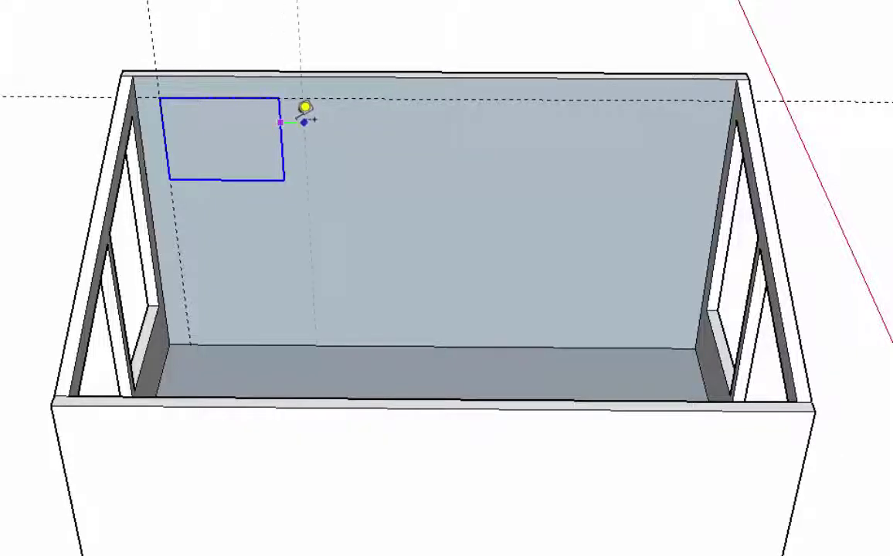
{"action": "left_click", "coordinate": [305, 121]}
{"action": "key", "text": "space"}
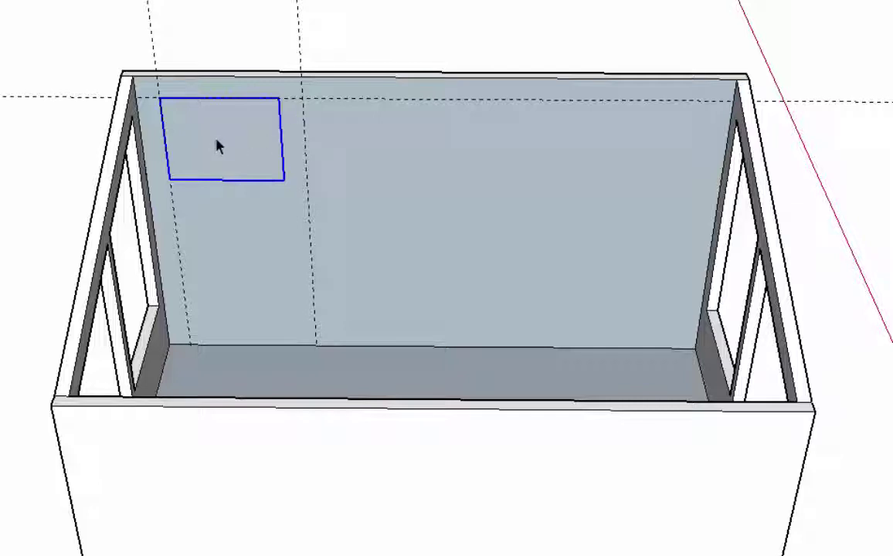
Try copying the rectangle group from its upper-left corner to the second vertical guide as a 3x array, and undo it
{"action": "key", "text": "m"}
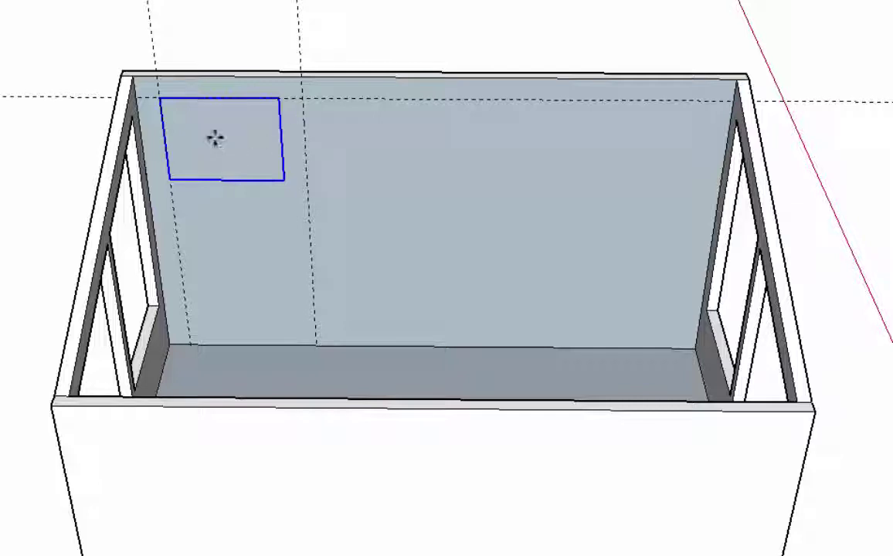
{"action": "left_click", "coordinate": [162, 97]}
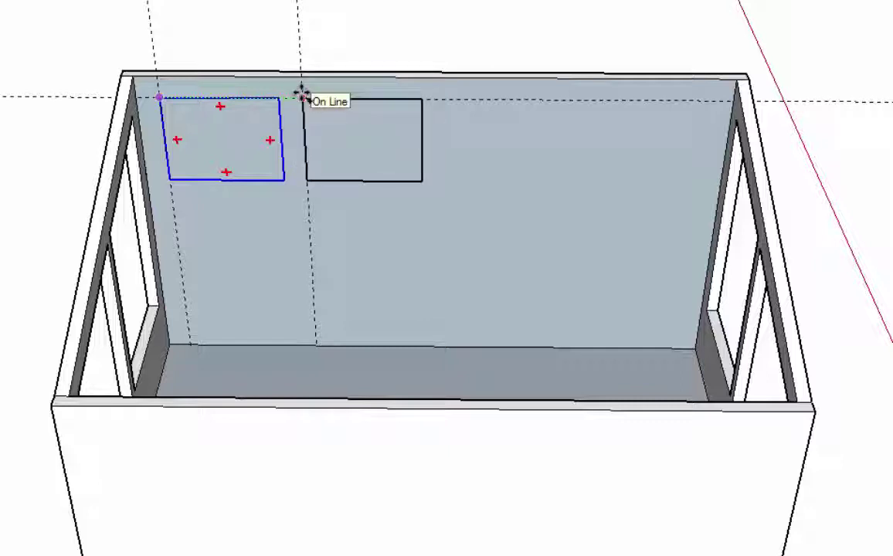
{"action": "left_click", "coordinate": [302, 95]}
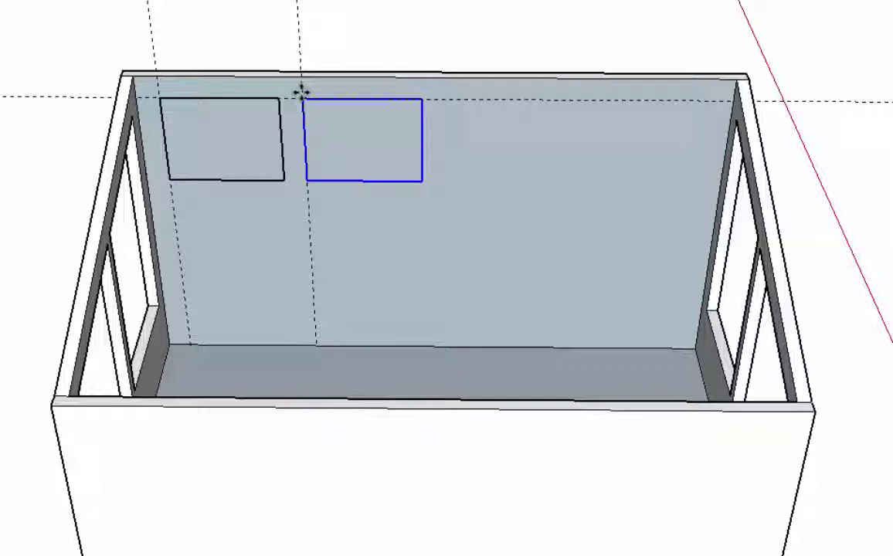
{"action": "type", "text": "3x"}
{"action": "key", "text": "Return"}
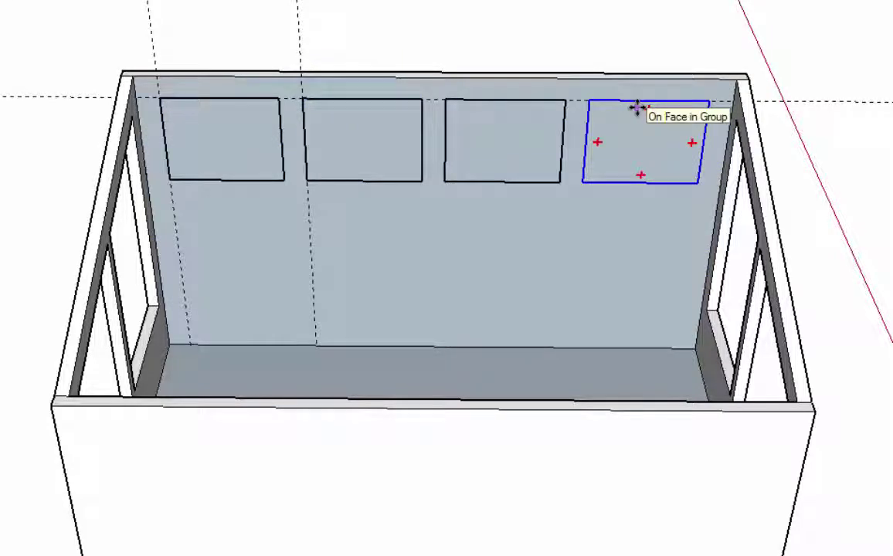
{"action": "scroll", "coordinate": [636, 108], "scroll_direction": "down", "scroll_amount": 4}
{"action": "mouse_move", "coordinate": [635, 108]}
{"action": "middle_mouse_down"}
{"action": "mouse_move", "coordinate": [430, 273]}
{"action": "mouse_move", "coordinate": [450, 234]}
{"action": "mouse_move", "coordinate": [591, 126]}
{"action": "middle_mouse_up"}
{"action": "scroll", "coordinate": [587, 126], "scroll_direction": "up", "scroll_amount": 4}
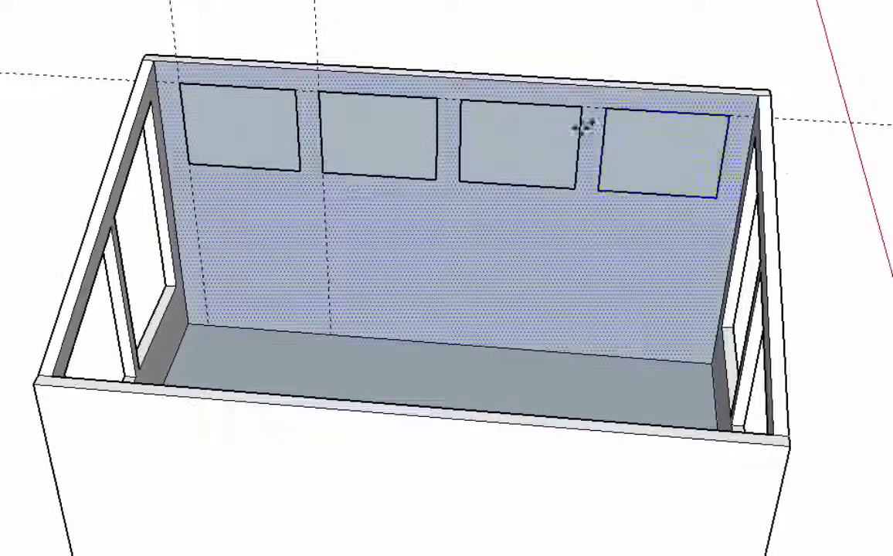
{"action": "key", "text": "ctrl+z"}
Copy the rectangle group by its upper-left corner to the intersection of the horizontal and second vertical guides, and array it 3x
{"action": "key", "text": "space"}
{"action": "left_click", "coordinate": [227, 134]}
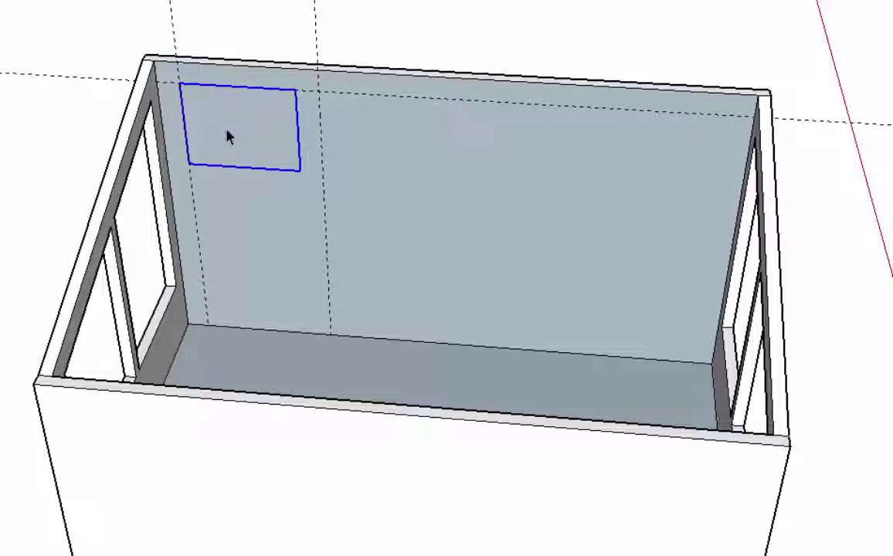
{"action": "key", "text": "m"}
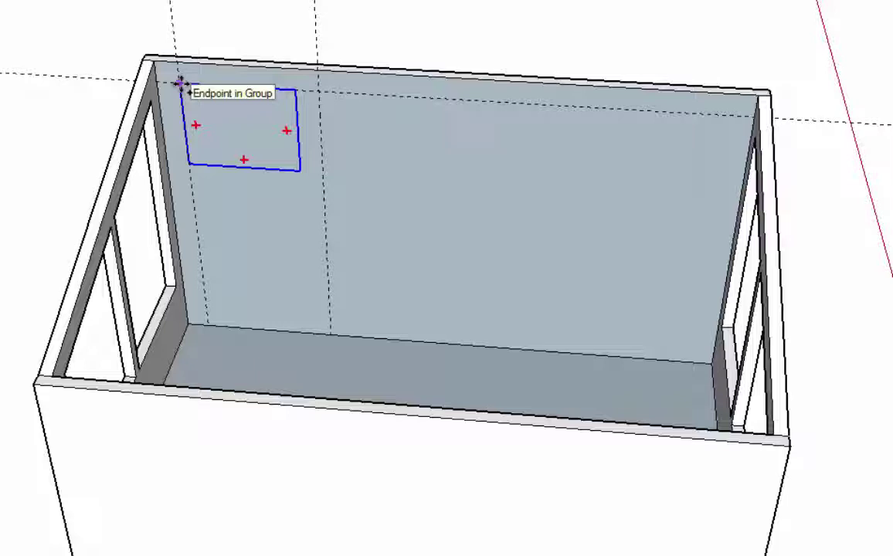
{"action": "left_click", "coordinate": [179, 83]}
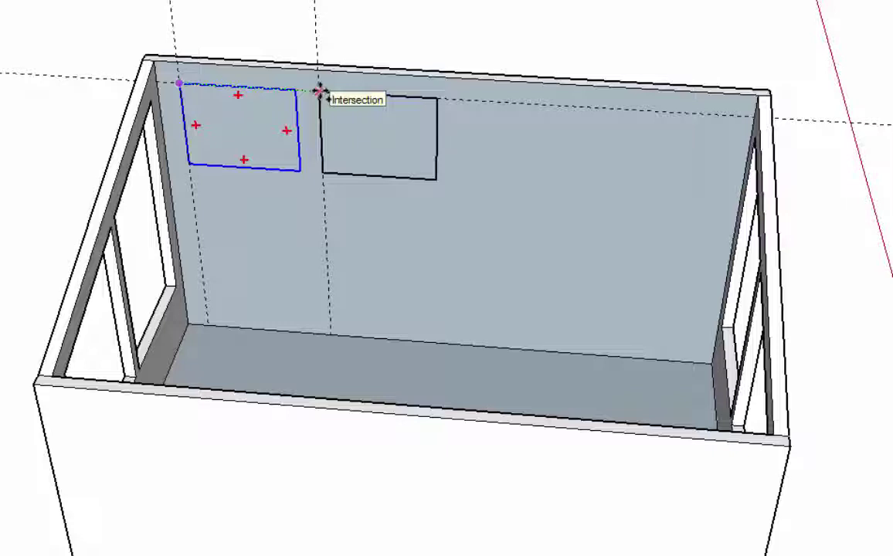
{"action": "left_click", "coordinate": [320, 91]}
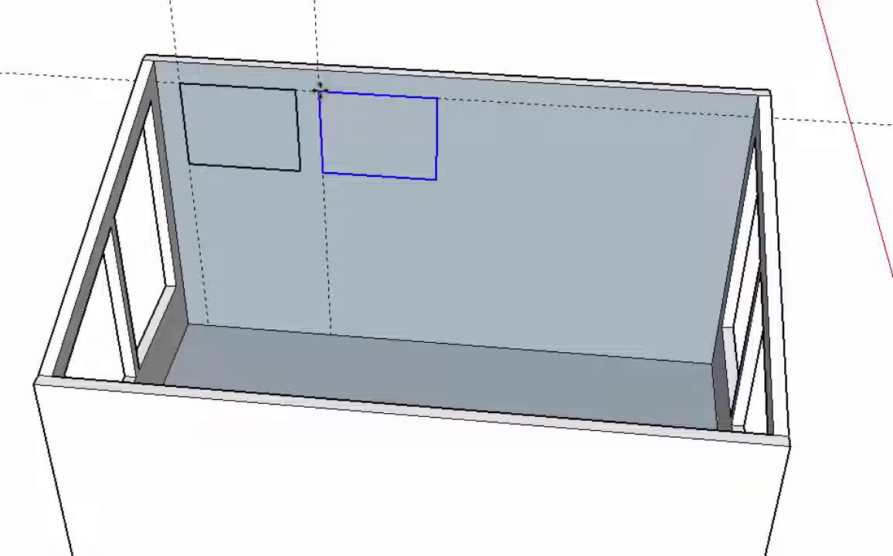
{"action": "type", "text": "3x"}
{"action": "key", "text": "Return"}
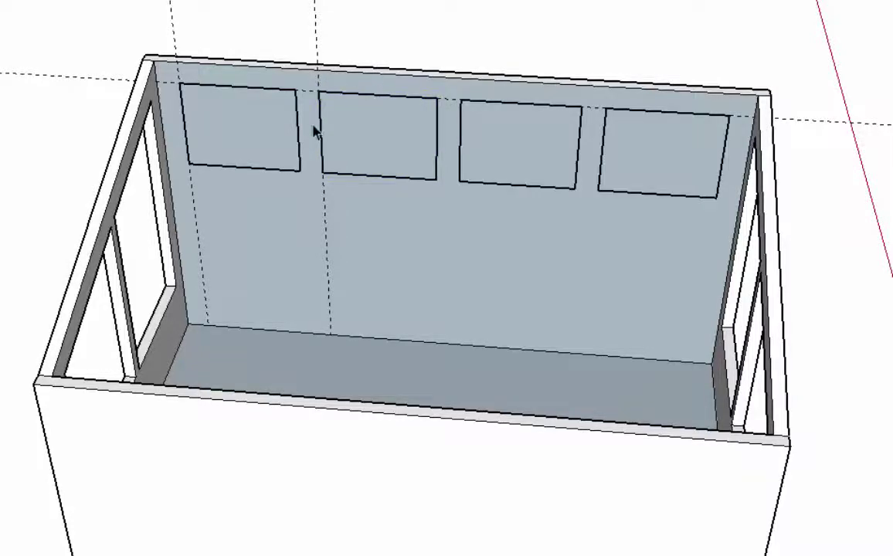
Select all four rectangle groups on the back wall and explode them
{"action": "mouse_move", "coordinate": [345, 130]}
{"action": "middle_mouse_down"}
{"action": "mouse_move", "coordinate": [598, 209]}
{"action": "mouse_move", "coordinate": [390, 338]}
{"action": "middle_mouse_up"}
{"action": "left_click", "coordinate": [214, 257]}
{"action": "left_click", "coordinate": [343, 267], "text": "shift"}
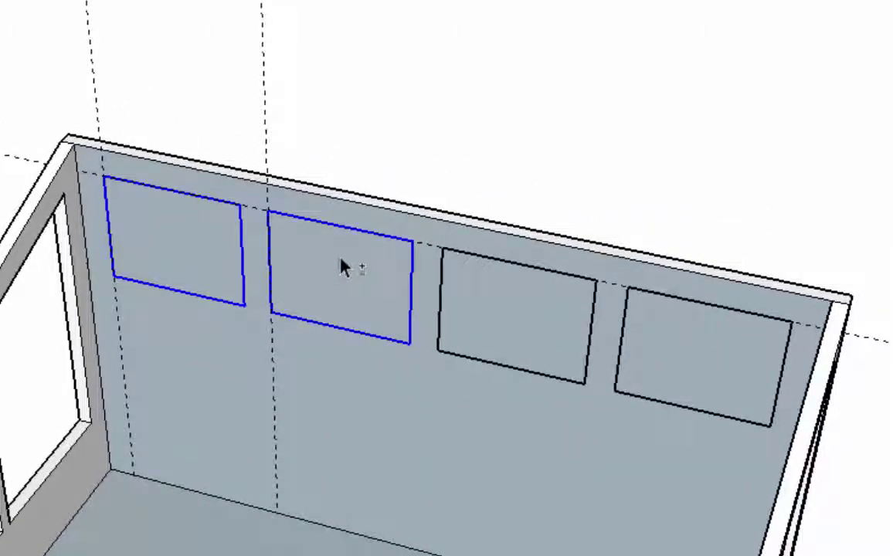
{"action": "left_click", "coordinate": [488, 310], "text": "shift"}
{"action": "left_click", "coordinate": [674, 348], "text": "shift"}
{"action": "right_click", "coordinate": [674, 347]}
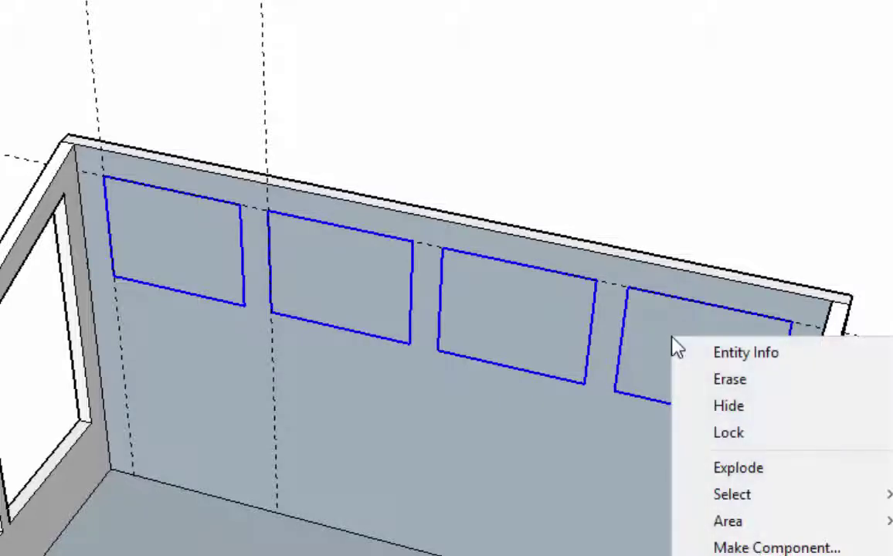
{"action": "left_click", "coordinate": [738, 469]}
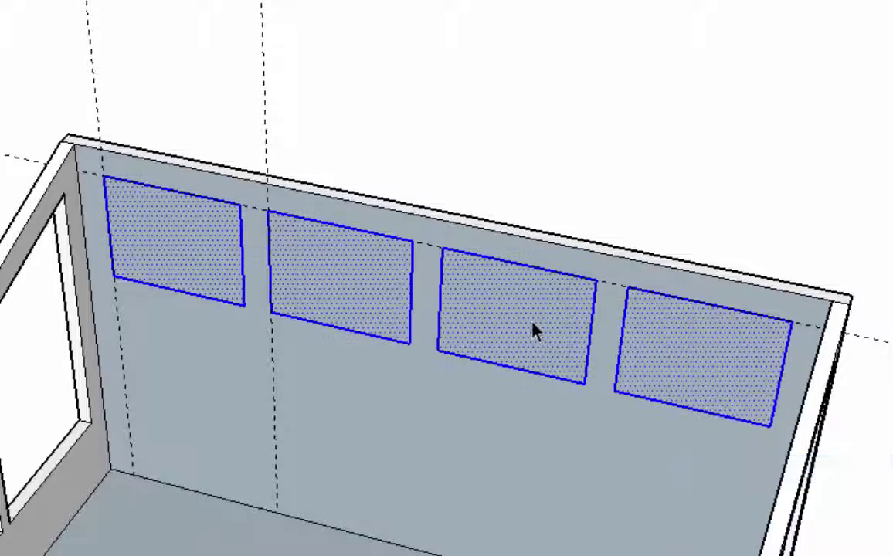
Push the first rectangle face through the back wall's thickness and repeat the same depth on the other three to open the windows
{"action": "middle_click_drag", "start_coordinate": [533, 329], "coordinate": [419, 433]}
{"action": "left_click", "coordinate": [218, 199]}
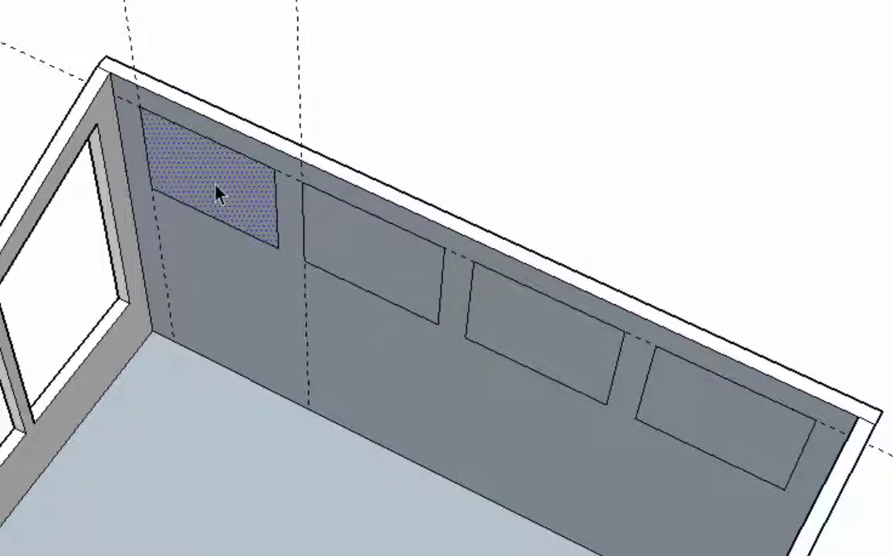
{"action": "key", "text": "p"}
{"action": "left_click", "coordinate": [216, 195]}
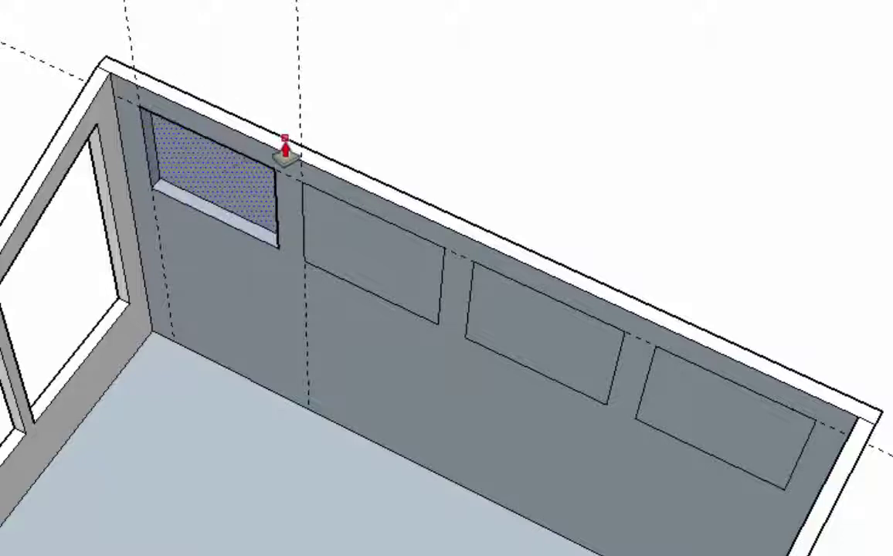
{"action": "left_click", "coordinate": [284, 152]}
{"action": "middle_click_drag", "start_coordinate": [289, 140], "coordinate": [491, 144]}
{"action": "double_click", "coordinate": [491, 144]}
{"action": "double_click", "coordinate": [566, 175]}
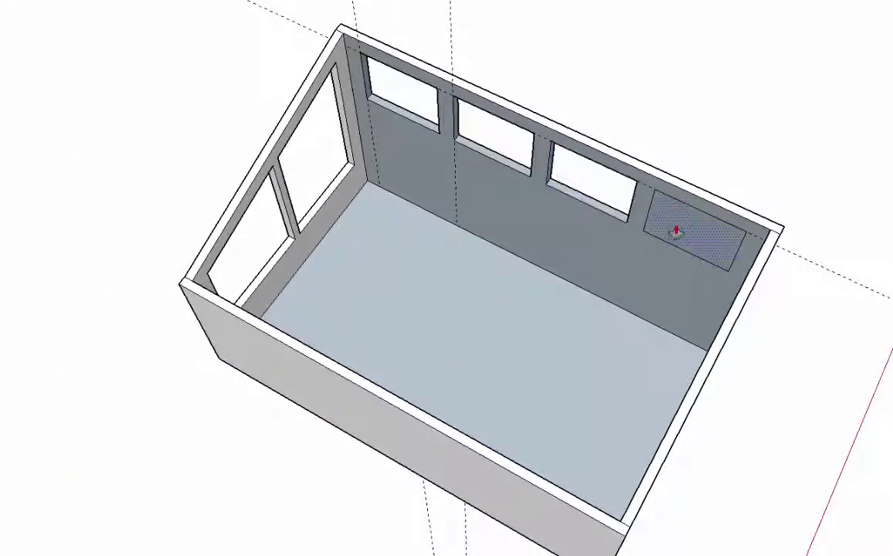
Erase the construction guides around the back wall
{"action": "middle_click_drag", "start_coordinate": [676, 232], "coordinate": [668, 2]}
{"action": "key", "text": "e"}
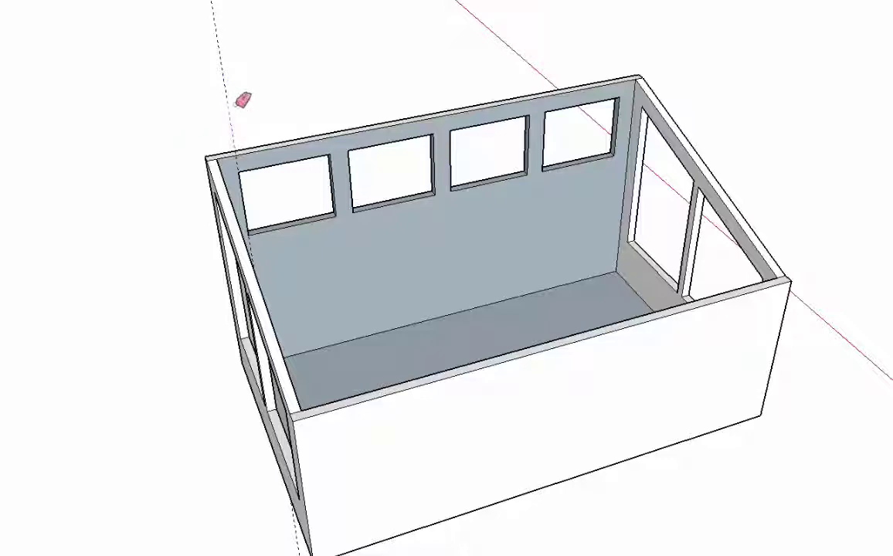
{"action": "mouse_move", "coordinate": [97, 97]}
{"action": "middle_mouse_down"}
{"action": "mouse_move", "coordinate": [316, 88]}
{"action": "mouse_move", "coordinate": [286, 72]}
{"action": "mouse_move", "coordinate": [285, 44]}
{"action": "mouse_move", "coordinate": [395, 92]}
{"action": "middle_mouse_up"}
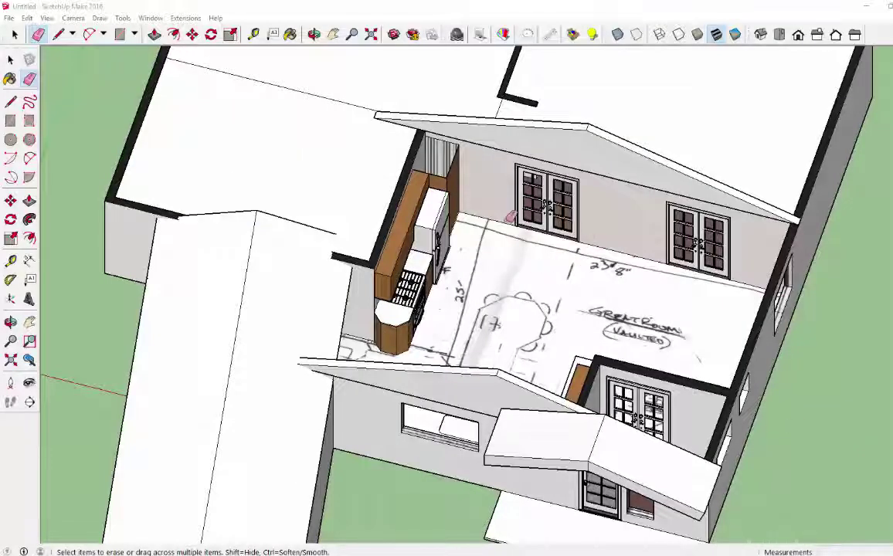
In the house model, trace the sketched island's long left edge with a line and draw a rectangle from its upper end over the island's straight body
{"action": "mouse_move", "coordinate": [537, 208]}
{"action": "middle_mouse_down"}
{"action": "mouse_move", "coordinate": [456, 224]}
{"action": "mouse_move", "coordinate": [473, 285]}
{"action": "mouse_move", "coordinate": [503, 315]}
{"action": "middle_mouse_up"}
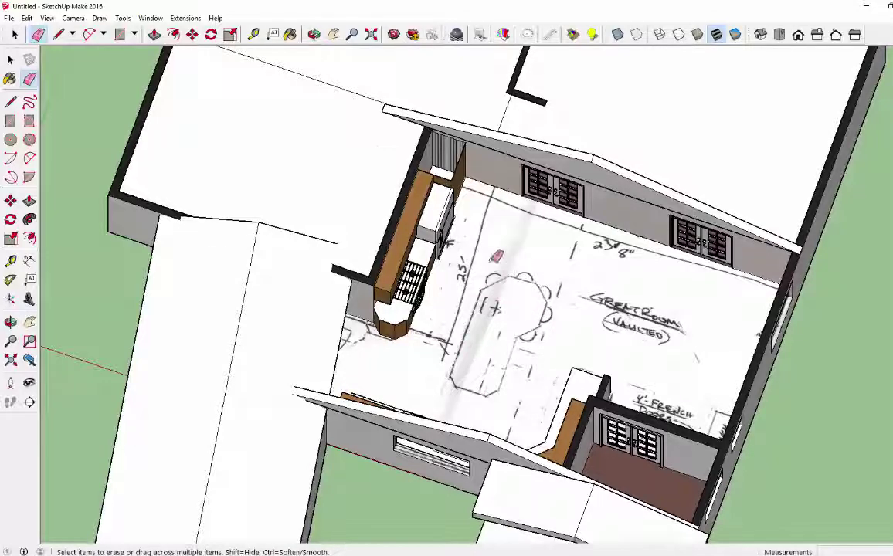
{"action": "mouse_move", "coordinate": [496, 255]}
{"action": "middle_mouse_down"}
{"action": "mouse_move", "coordinate": [487, 289]}
{"action": "mouse_move", "coordinate": [574, 282]}
{"action": "middle_mouse_up"}
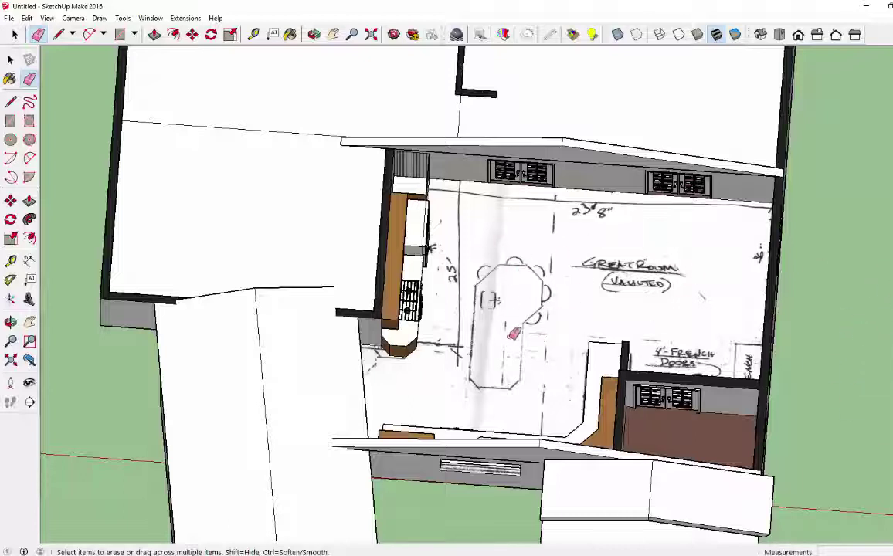
{"action": "middle_click_drag", "start_coordinate": [480, 296], "coordinate": [485, 305]}
{"action": "scroll", "coordinate": [503, 306], "scroll_direction": "up", "scroll_amount": 4}
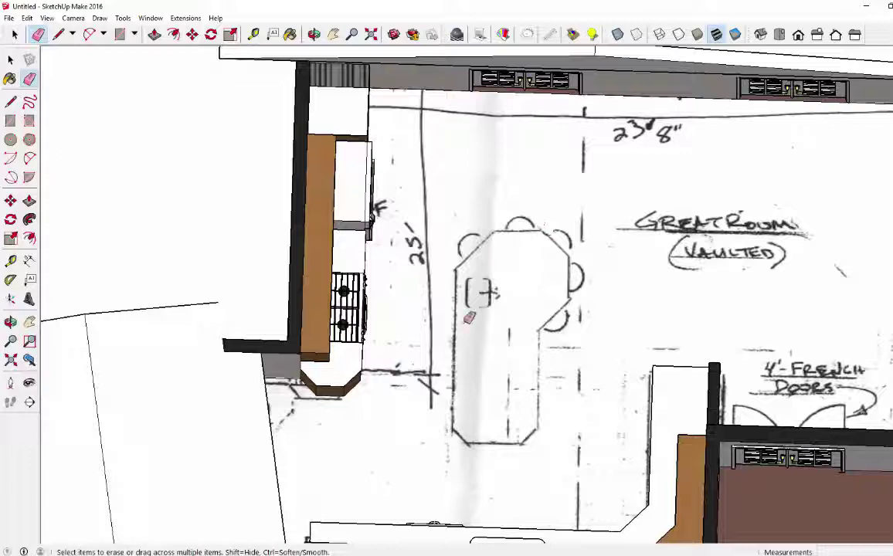
{"action": "key", "text": "l"}
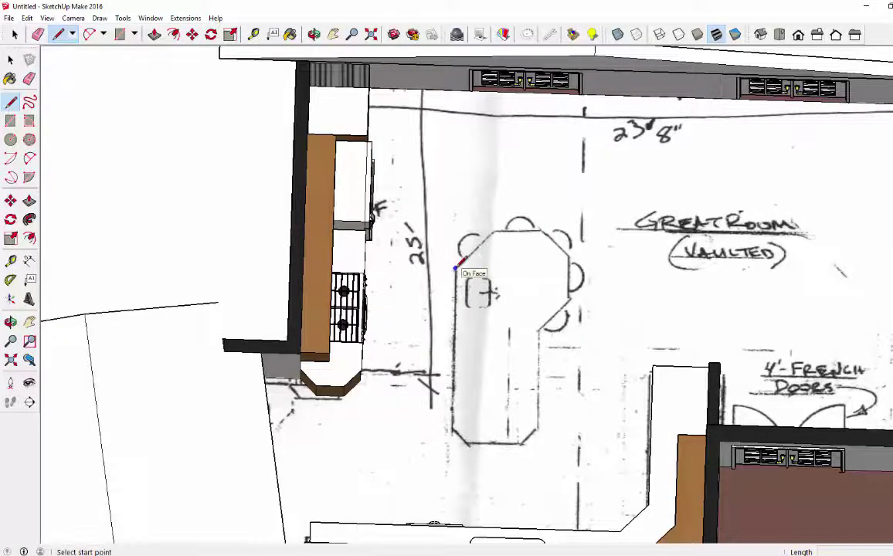
{"action": "left_click", "coordinate": [455, 269]}
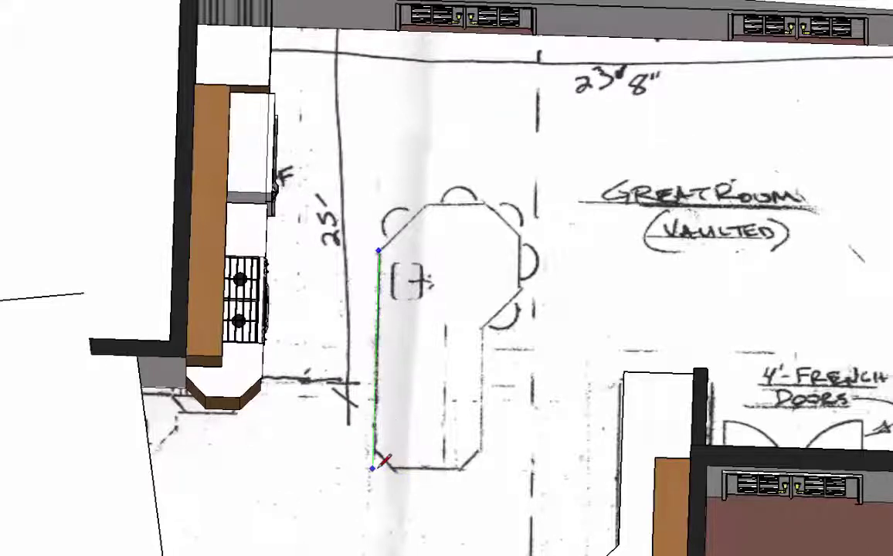
{"action": "left_click", "coordinate": [373, 469]}
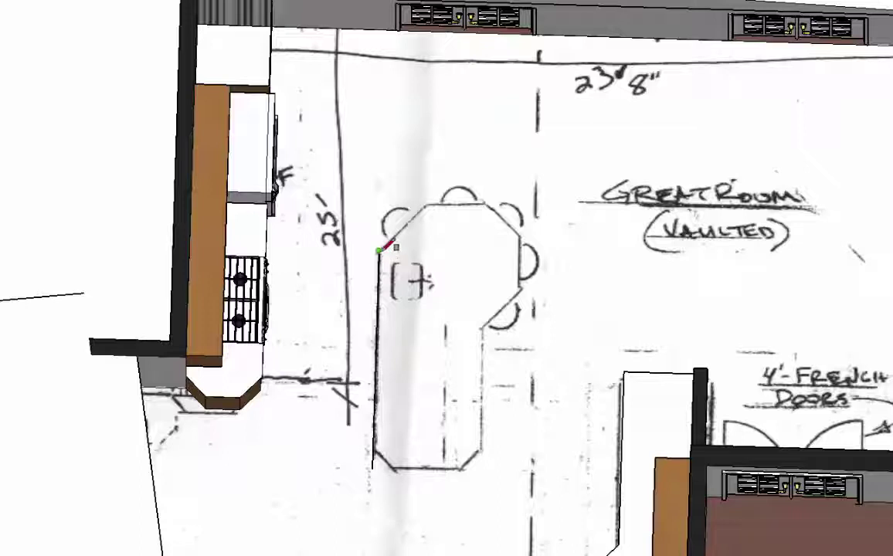
{"action": "left_click", "coordinate": [379, 250]}
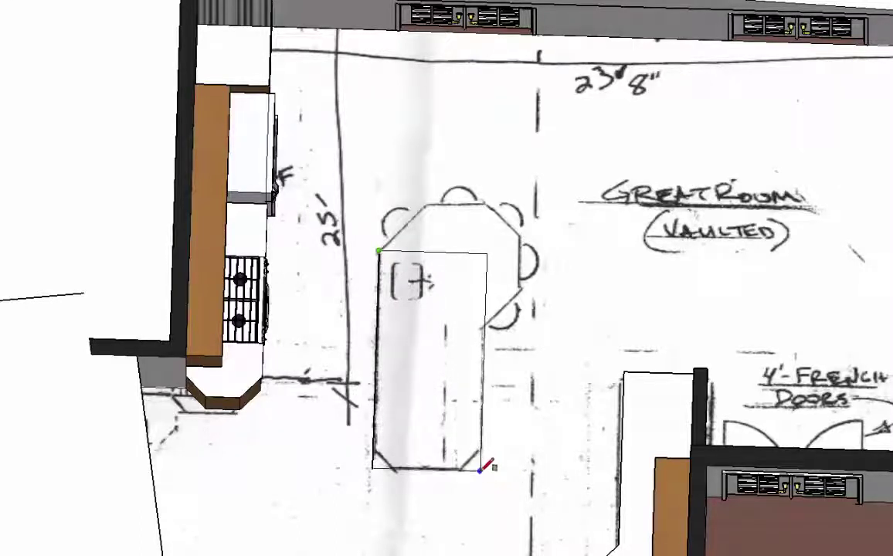
{"action": "left_click", "coordinate": [481, 469]}
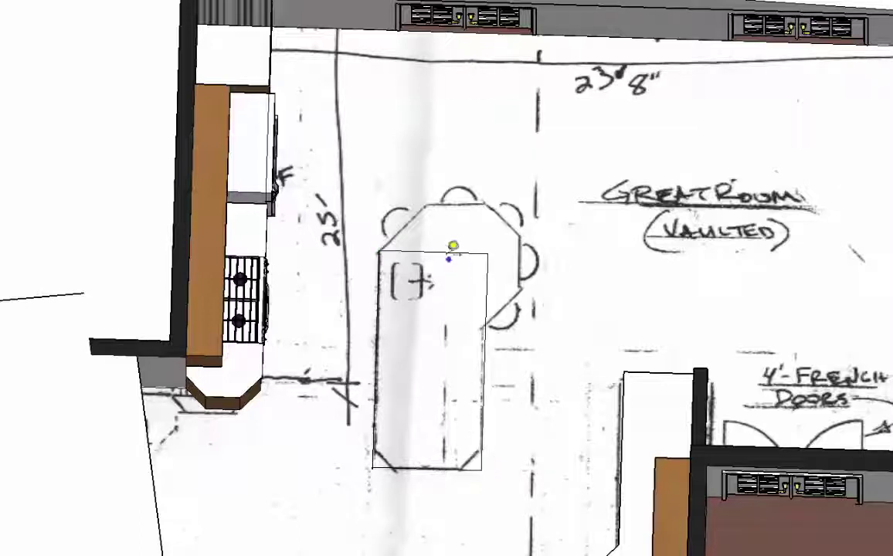
Place guides parallel to the rectangle's upper and right edges, aligned with the sketched island's top and right outlines
{"action": "left_click", "coordinate": [423, 249]}
{"action": "key", "text": "Escape"}
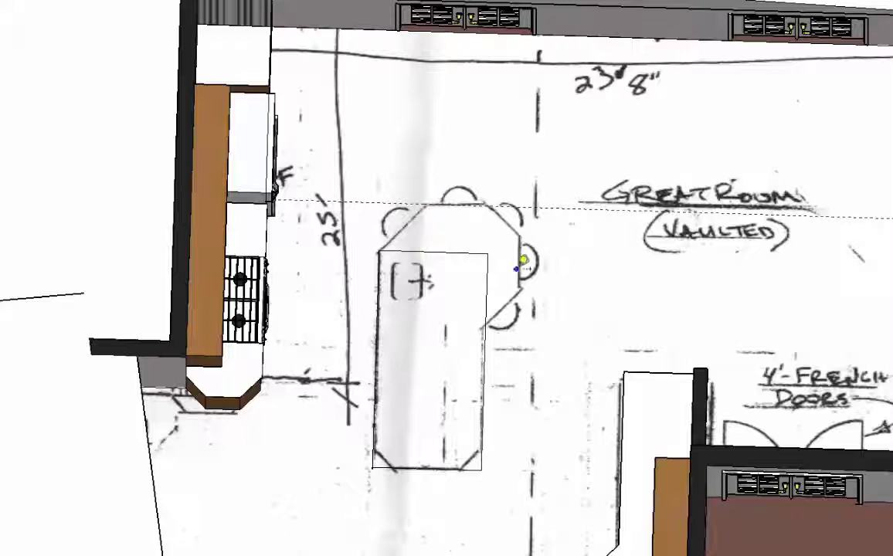
{"action": "left_click", "coordinate": [489, 267]}
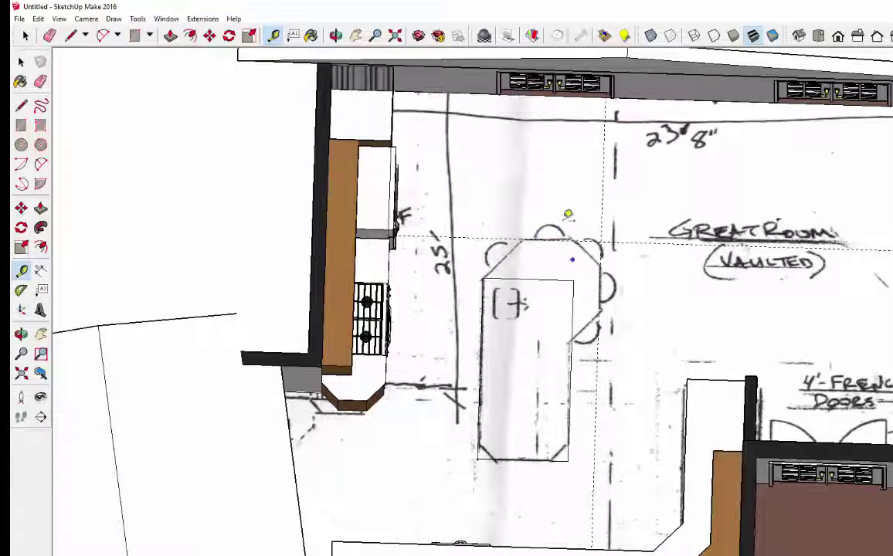
Place 45-degree Protractor guides from the rectangle's upper-left corner and the island's top-right corner along the sketched diagonal edges
{"action": "left_click", "coordinate": [21, 293]}
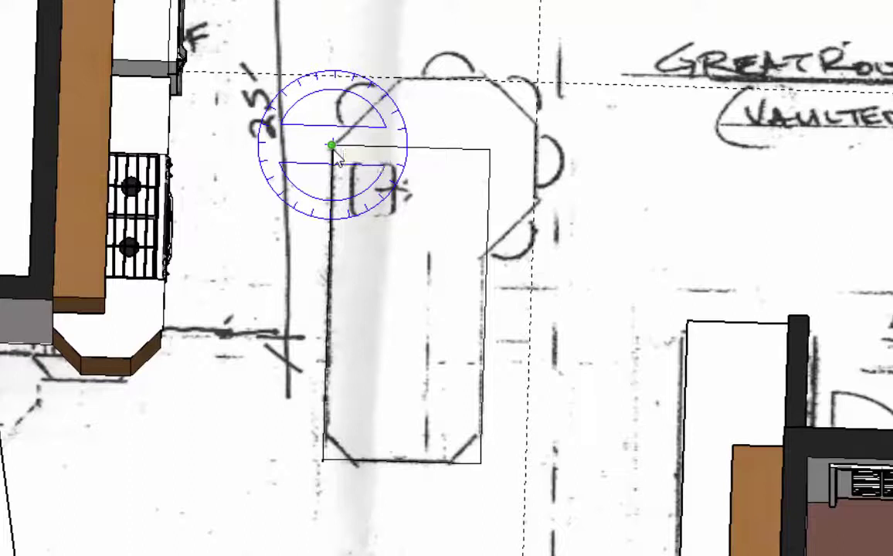
{"action": "left_click", "coordinate": [349, 148]}
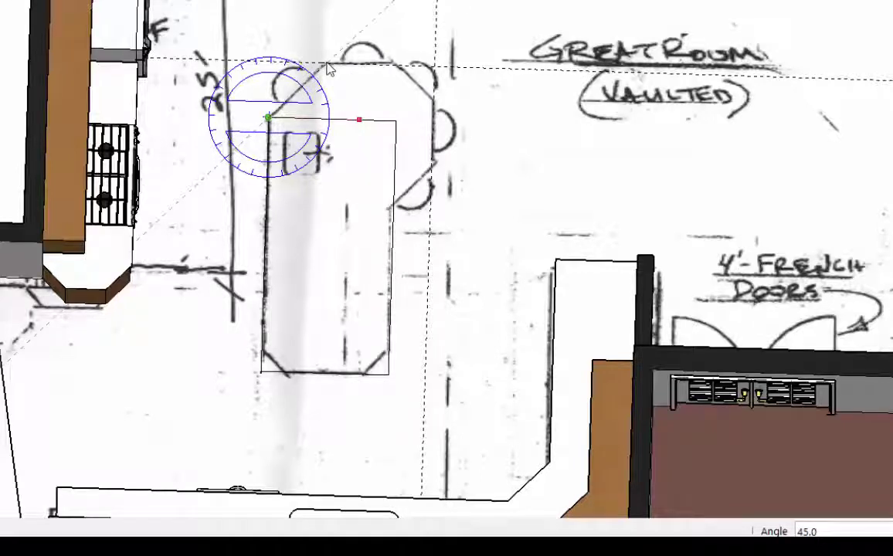
{"action": "left_click", "coordinate": [328, 70]}
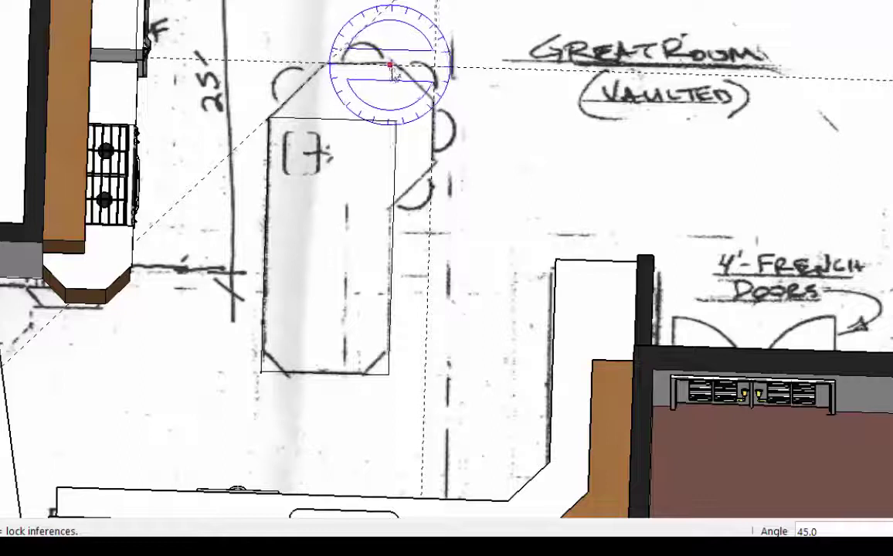
{"action": "left_click", "coordinate": [393, 67]}
{"action": "left_click", "coordinate": [479, 69]}
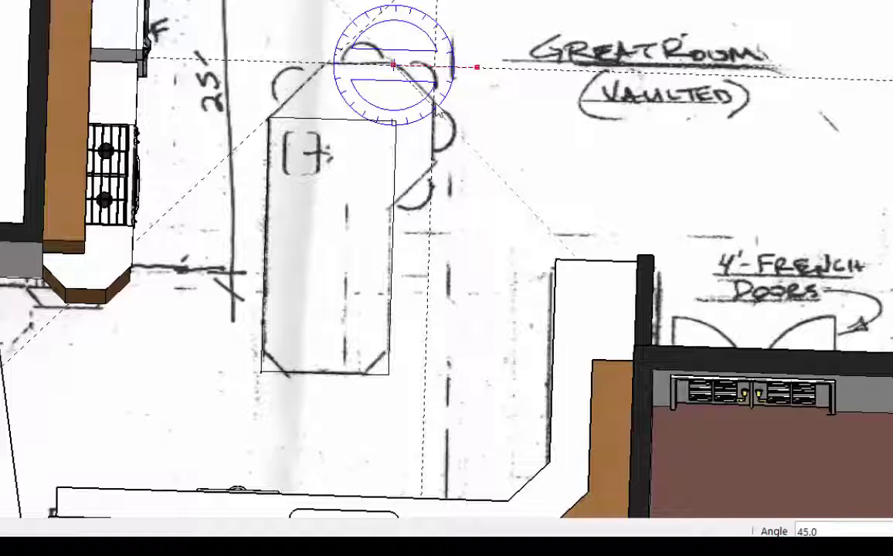
{"action": "left_click", "coordinate": [437, 111]}
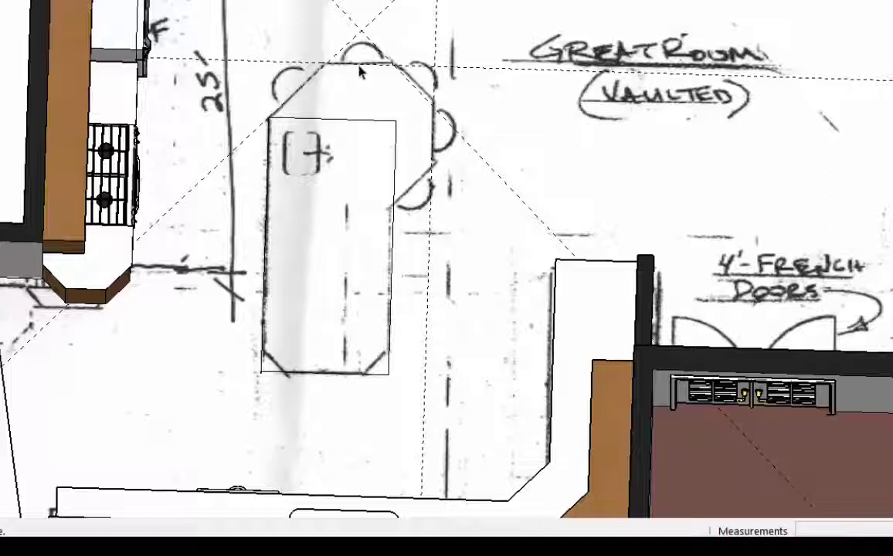
Place Tape Measure guides parallel to the 45-degree guides, aligned with the sketched island's right diagonal edge and its two lower chamfered corners
{"action": "key", "text": "t"}
{"action": "left_click", "coordinate": [307, 81]}
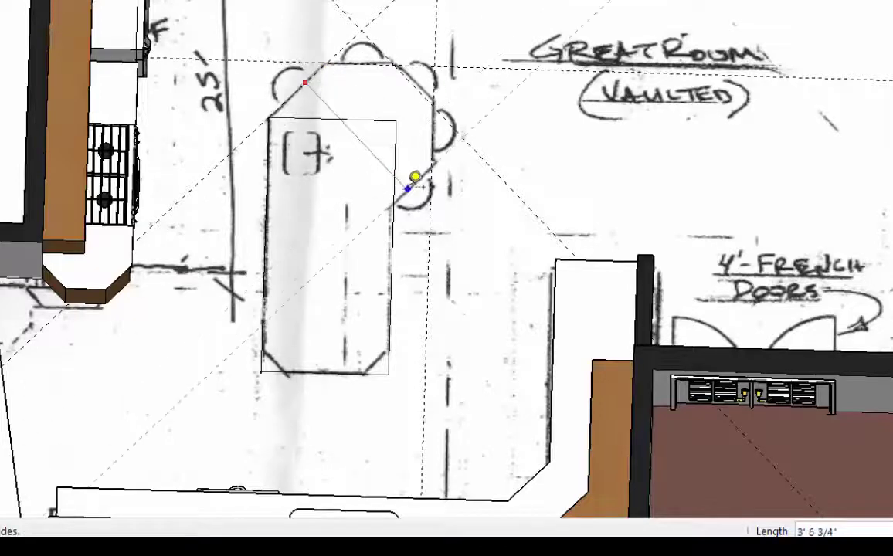
{"action": "left_click", "coordinate": [407, 187]}
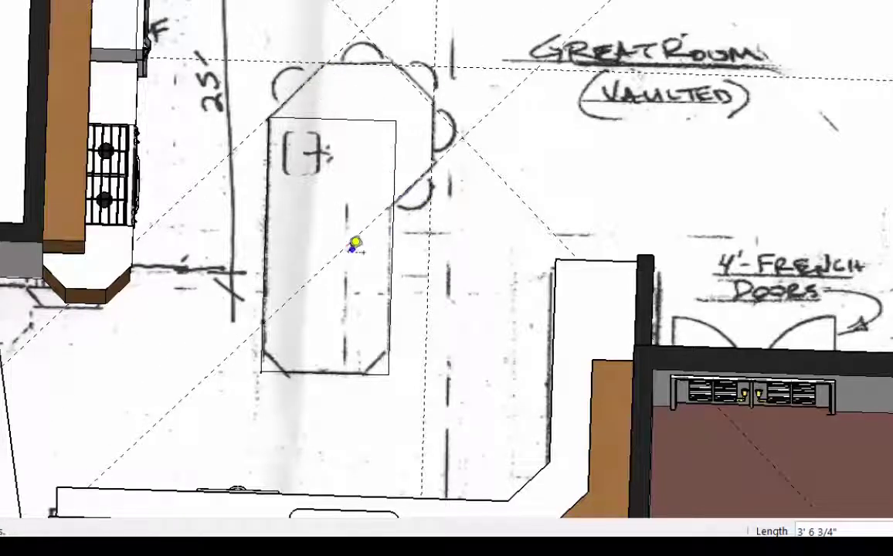
{"action": "left_click", "coordinate": [321, 269]}
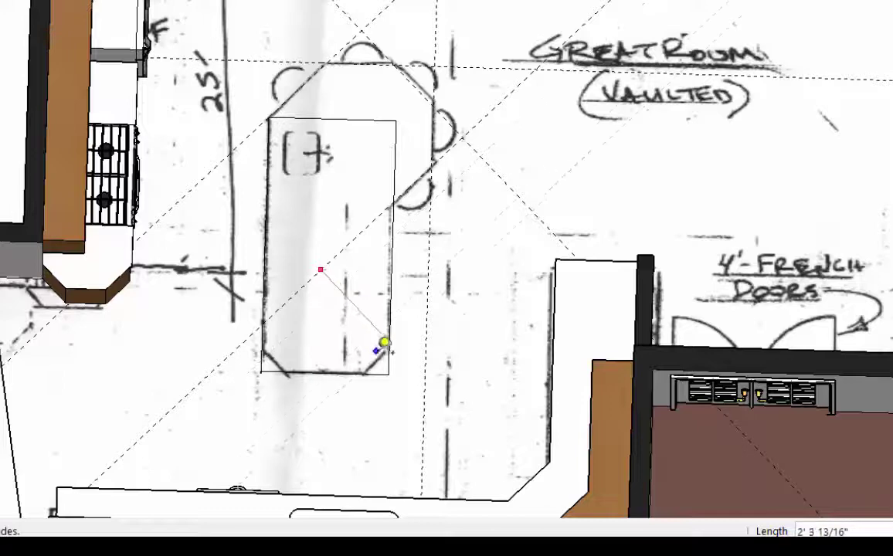
{"action": "left_click", "coordinate": [387, 347]}
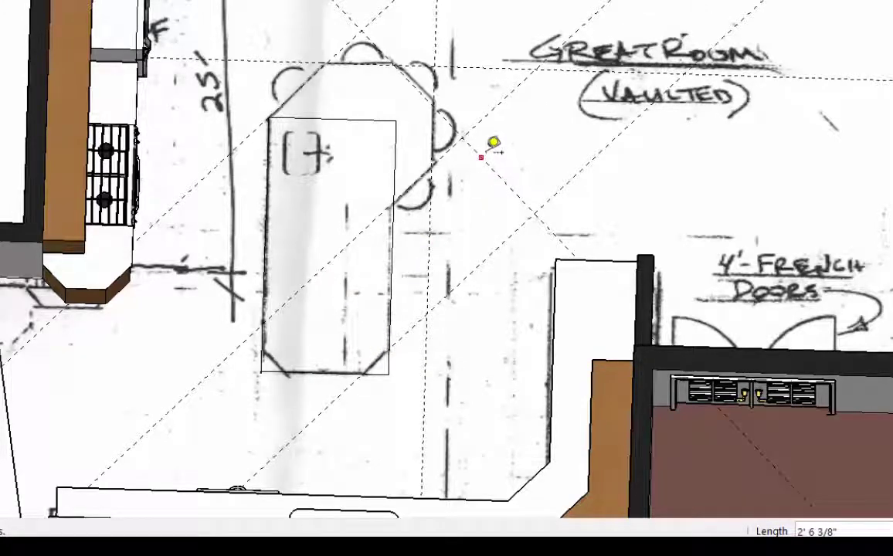
{"action": "left_click", "coordinate": [481, 158]}
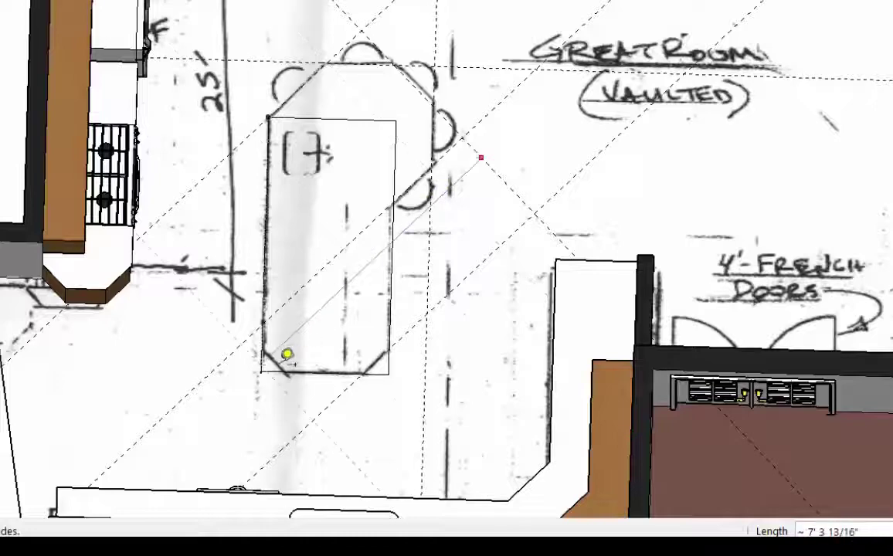
{"action": "scroll", "coordinate": [283, 348], "scroll_direction": "up", "scroll_amount": 3}
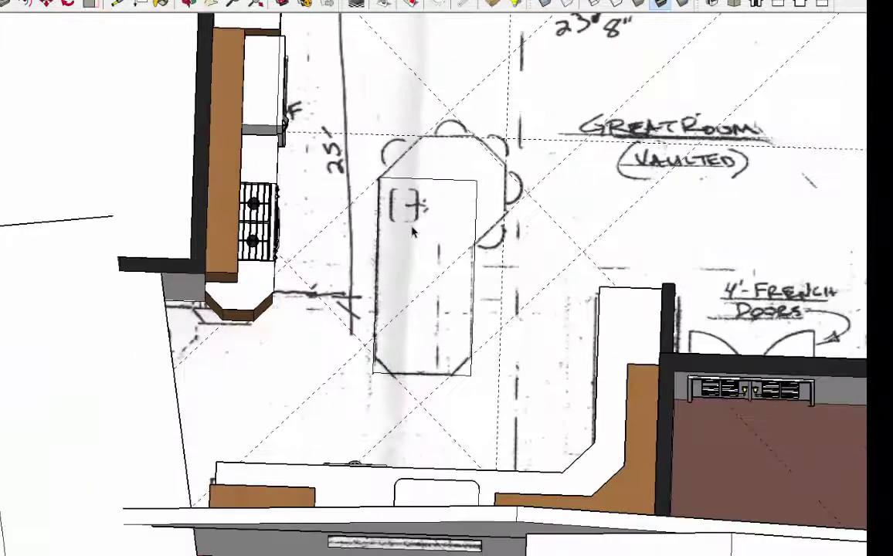
Draw lines between the guide intersections to trace the island's angled upper end, right diagonal edge and chamfered lower corners
{"action": "left_click", "coordinate": [379, 178]}
{"action": "left_click", "coordinate": [419, 139]}
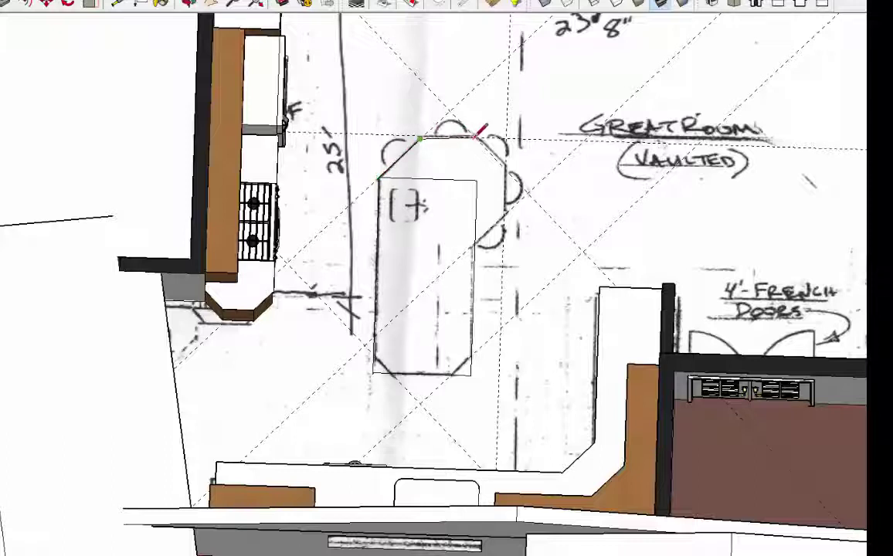
{"action": "left_click", "coordinate": [504, 169]}
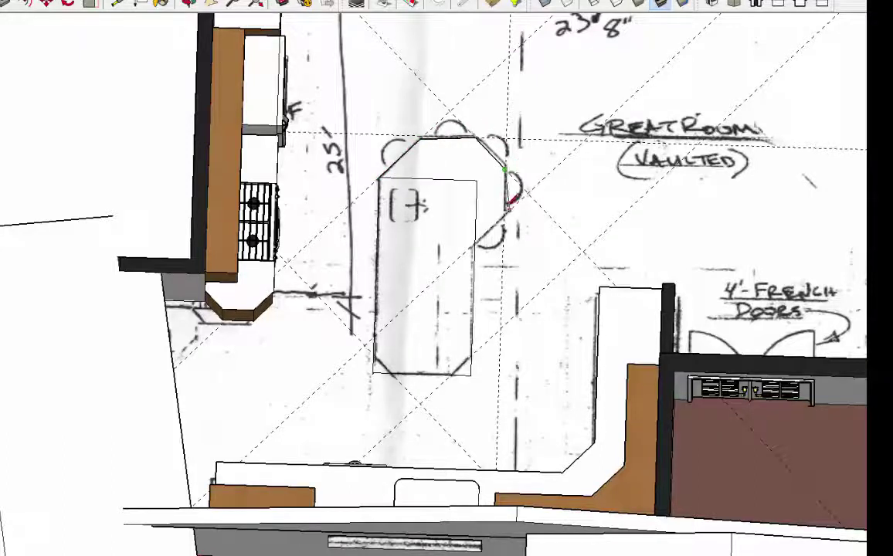
{"action": "left_click", "coordinate": [504, 215]}
{"action": "left_click", "coordinate": [474, 242]}
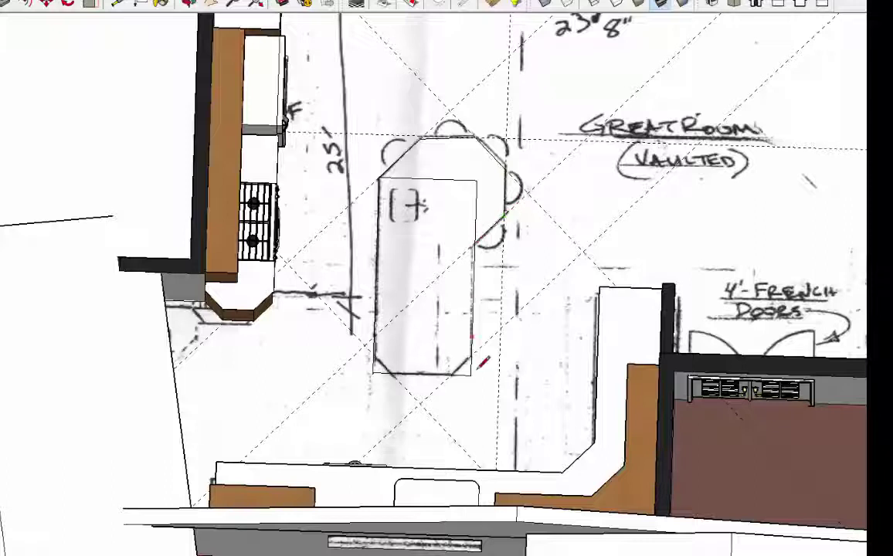
{"action": "left_click", "coordinate": [469, 355]}
{"action": "left_click", "coordinate": [386, 374]}
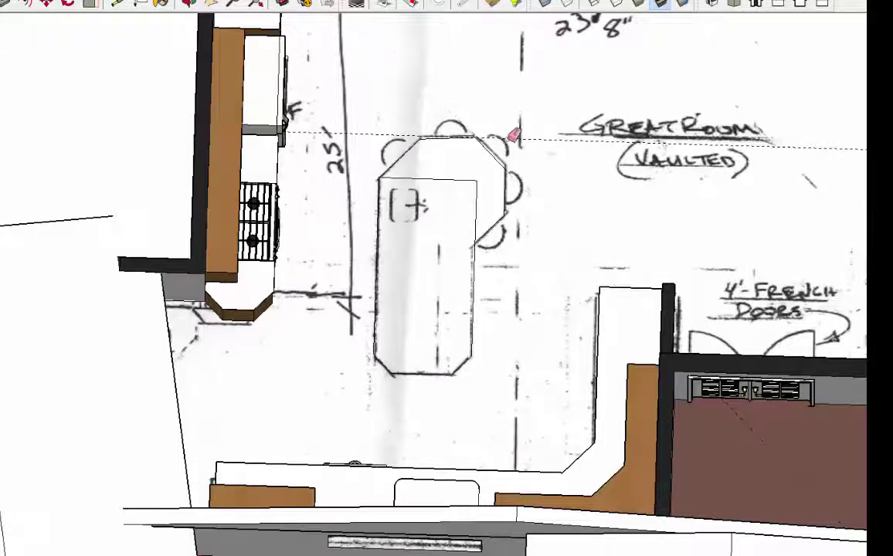
Erase the remaining guides and leftover rectangle lines, and make the island face with its edges a group
{"action": "left_click_drag", "start_coordinate": [463, 168], "coordinate": [471, 189]}
{"action": "key", "text": "space"}
{"action": "left_click", "coordinate": [461, 212]}
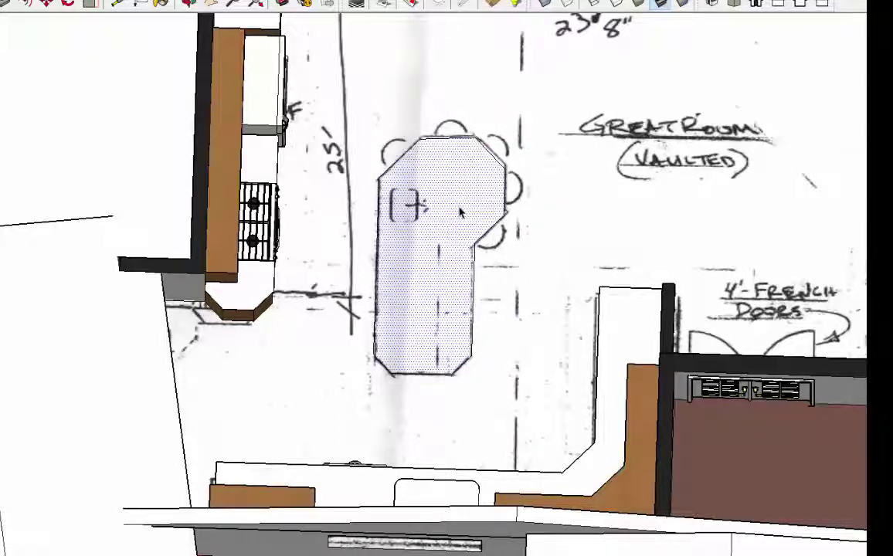
{"action": "double_click", "coordinate": [461, 209]}
{"action": "right_click", "coordinate": [460, 208]}
{"action": "left_click", "coordinate": [494, 320]}
Copy the island group to the open ground outside the house's right wall and explode the copy
{"action": "scroll", "coordinate": [374, 265], "scroll_direction": "down", "scroll_amount": 5}
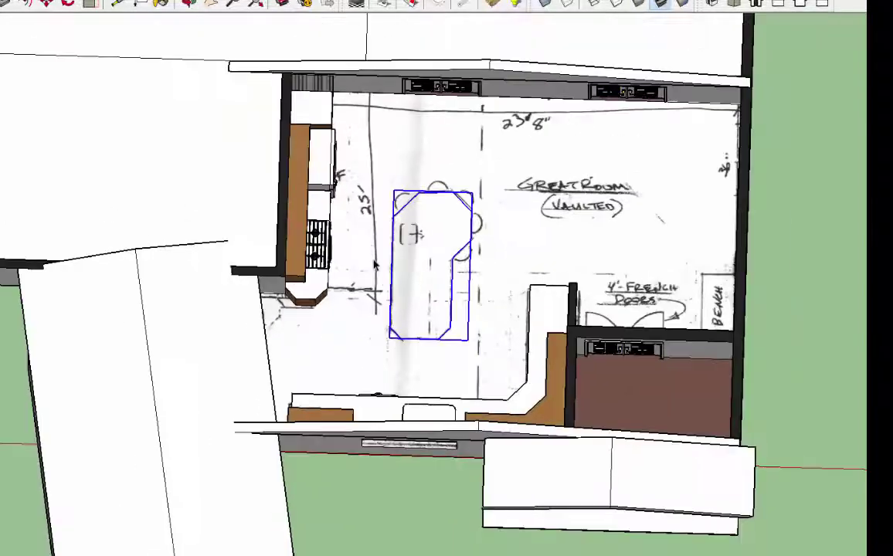
{"action": "key", "text": "m"}
{"action": "left_click_drag", "start_coordinate": [400, 289], "coordinate": [754, 289], "text": "ctrl"}
{"action": "right_click", "coordinate": [752, 287]}
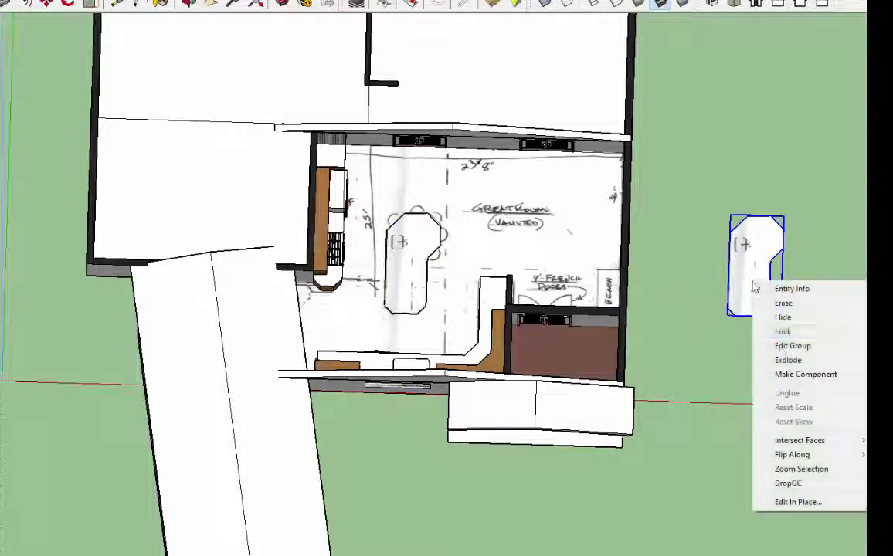
{"action": "left_click", "coordinate": [788, 360]}
{"action": "middle_click_drag", "start_coordinate": [788, 360], "coordinate": [762, 305]}
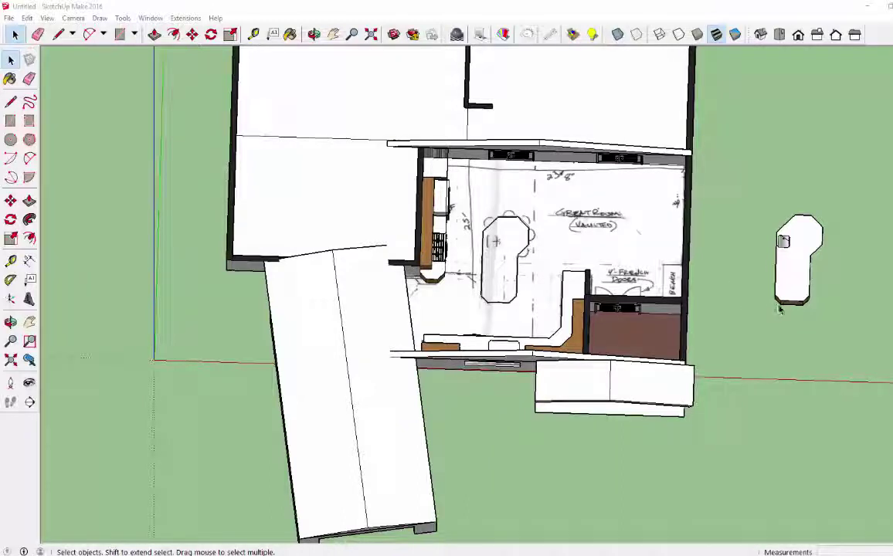
Move the finished island with its sink by its lower-left corner onto the island outline in the great room
{"action": "left_click", "coordinate": [804, 247]}
{"action": "key", "text": "m"}
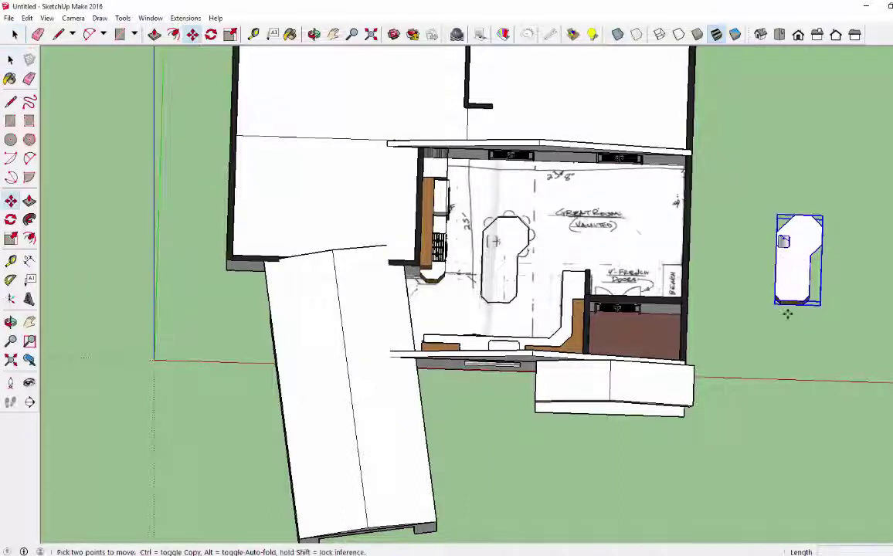
{"action": "left_click", "coordinate": [783, 307]}
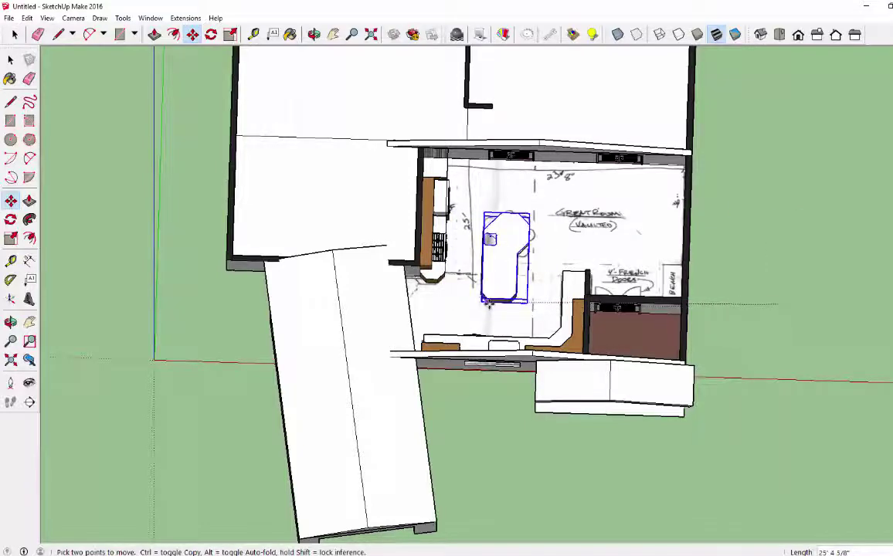
{"action": "left_click", "coordinate": [487, 303]}
{"action": "key", "text": "space"}
{"action": "left_click", "coordinate": [764, 221]}
{"action": "middle_click_drag", "start_coordinate": [764, 221], "coordinate": [493, 99]}
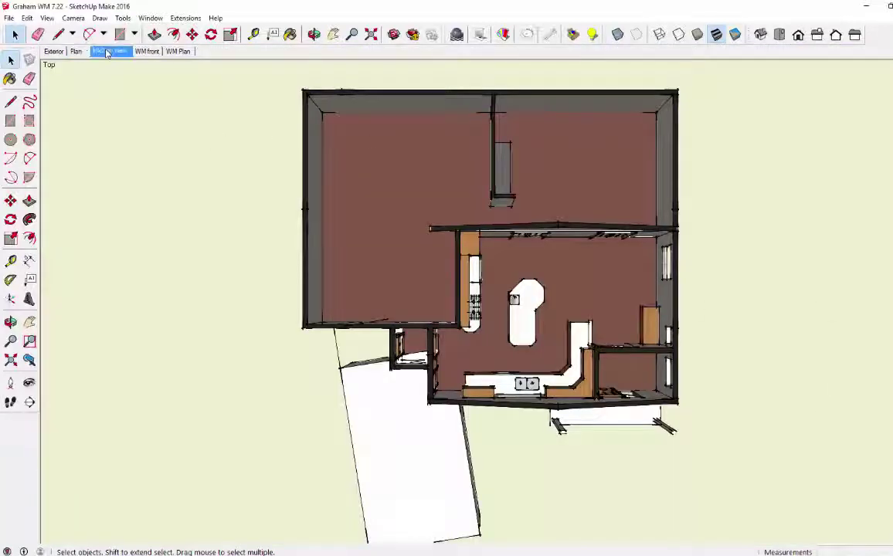
Switch to the completed house model and display its kitchen view scene
{"action": "left_click", "coordinate": [109, 51]}
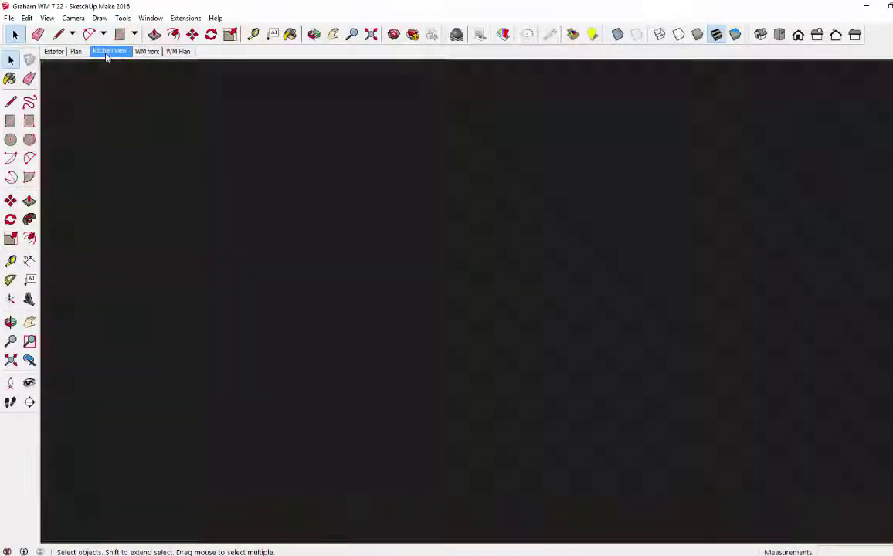